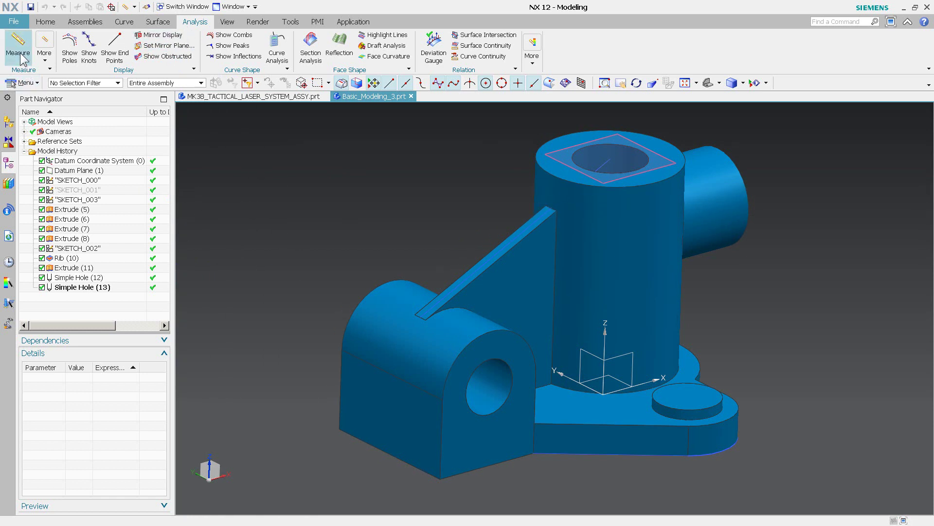
Open Measure with the From Reference Object method, toggle the Distance filter, and enable Associative
click(45, 61)
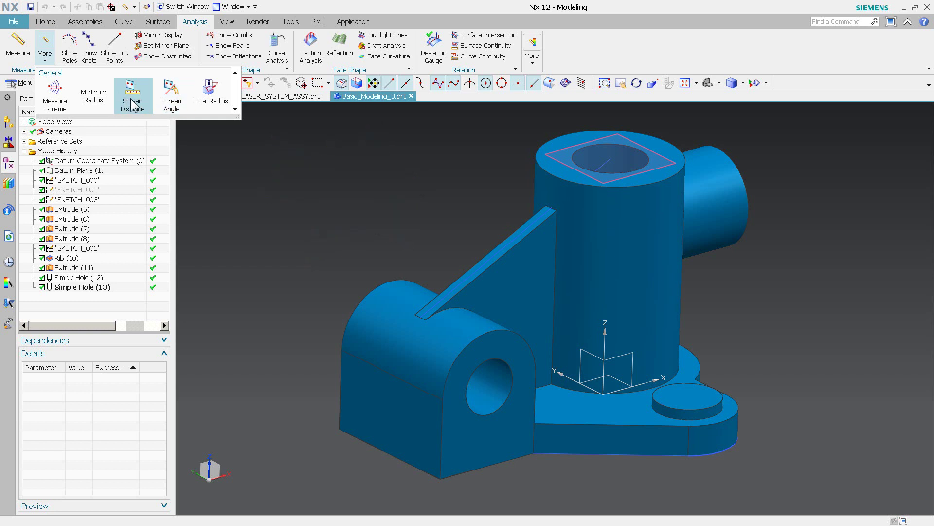
click(189, 108)
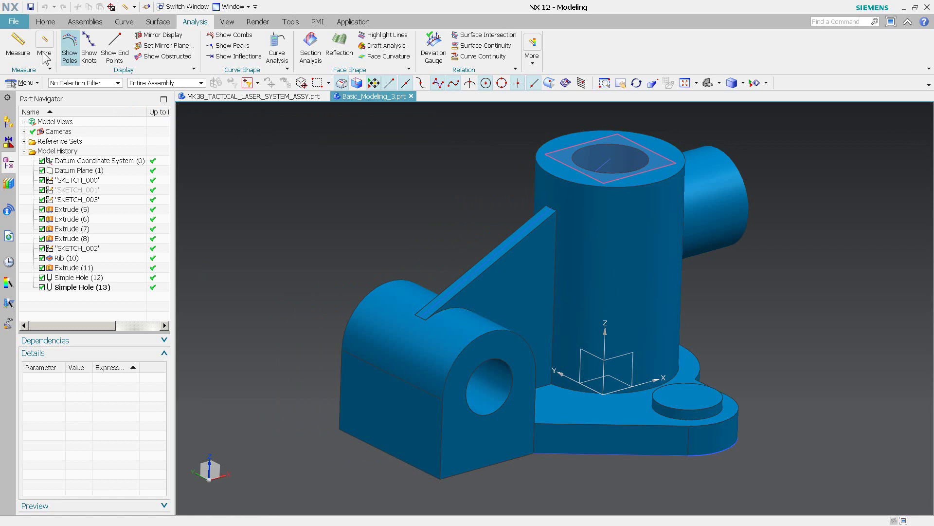
click(23, 50)
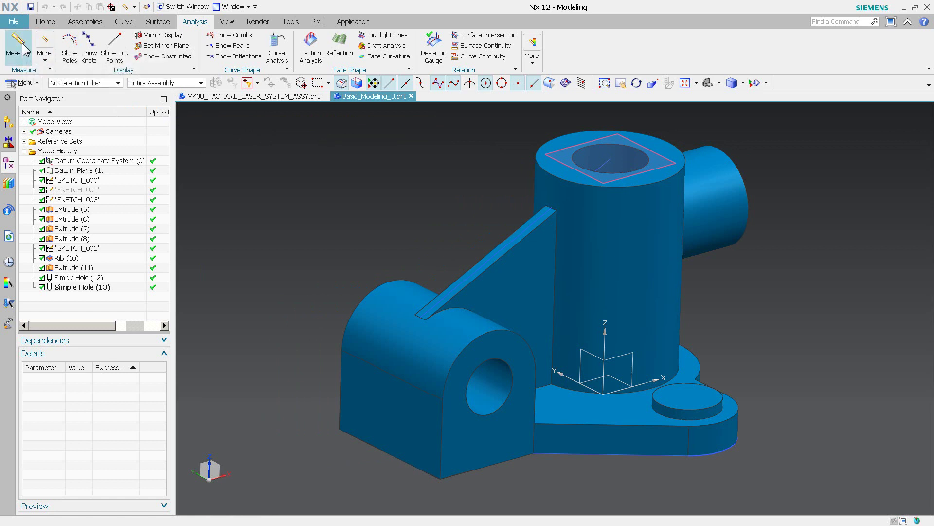
drag(361, 104, 250, 55)
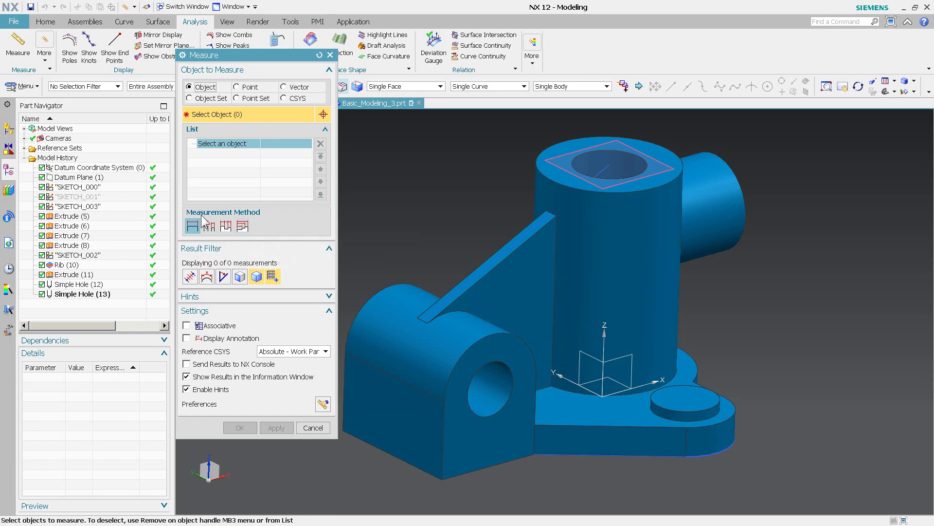
click(242, 226)
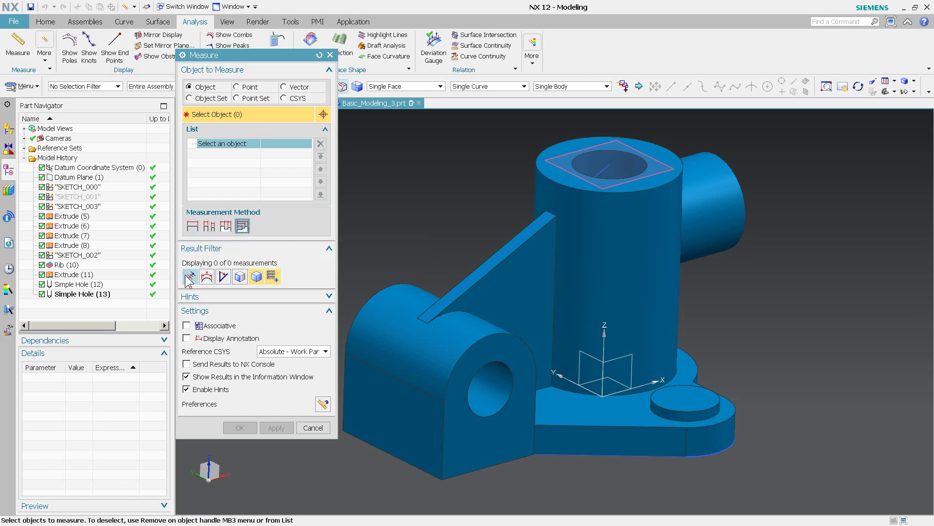
click(189, 276)
click(189, 276)
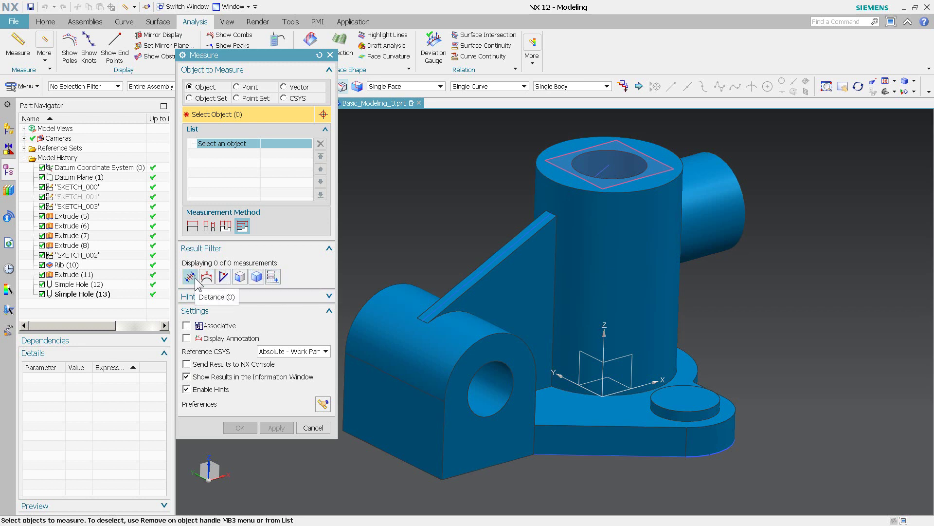
click(186, 325)
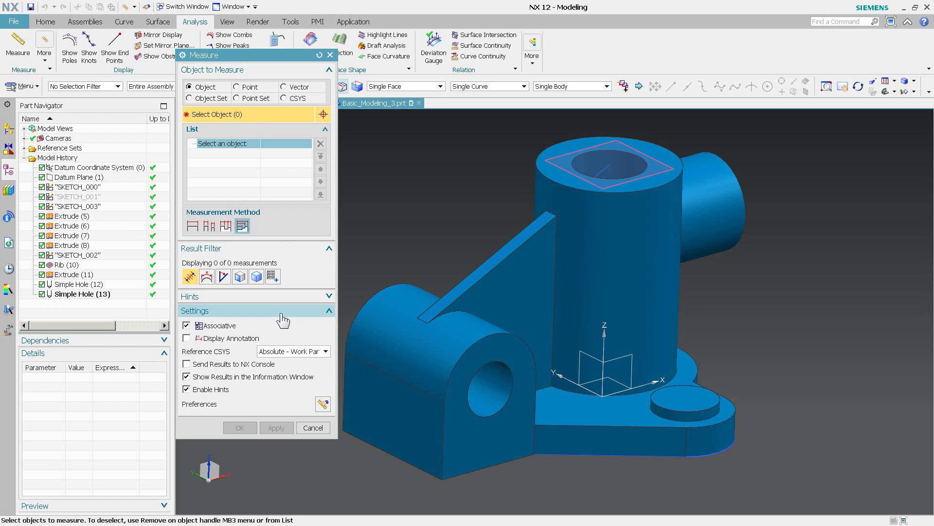
Measure from the top datum plane as reference to the side hole's face
middle_drag(865, 283, 676, 197)
click(672, 198)
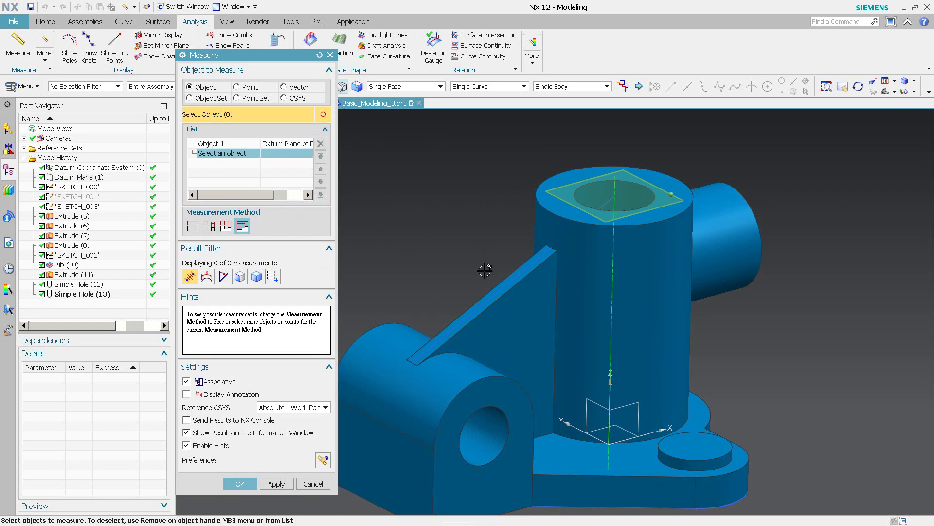
middle_drag(487, 271, 519, 344)
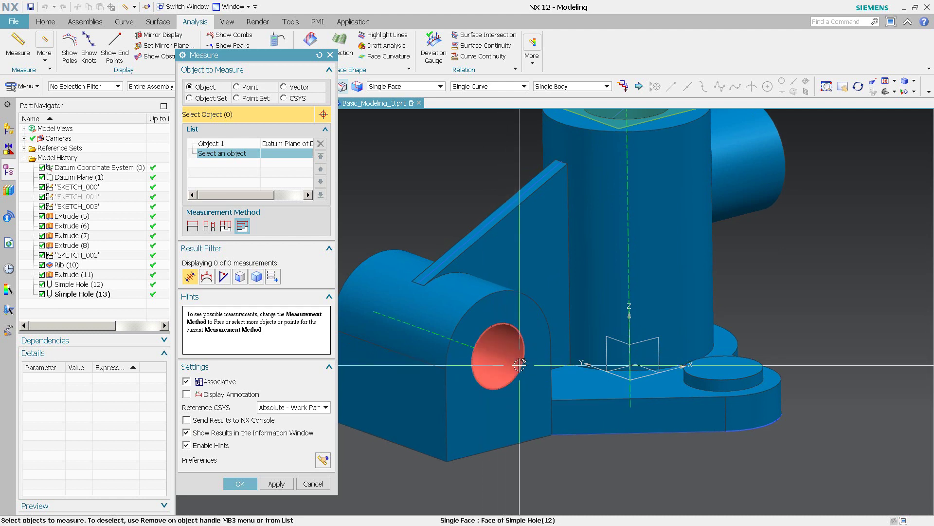
mouse_move(518, 357)
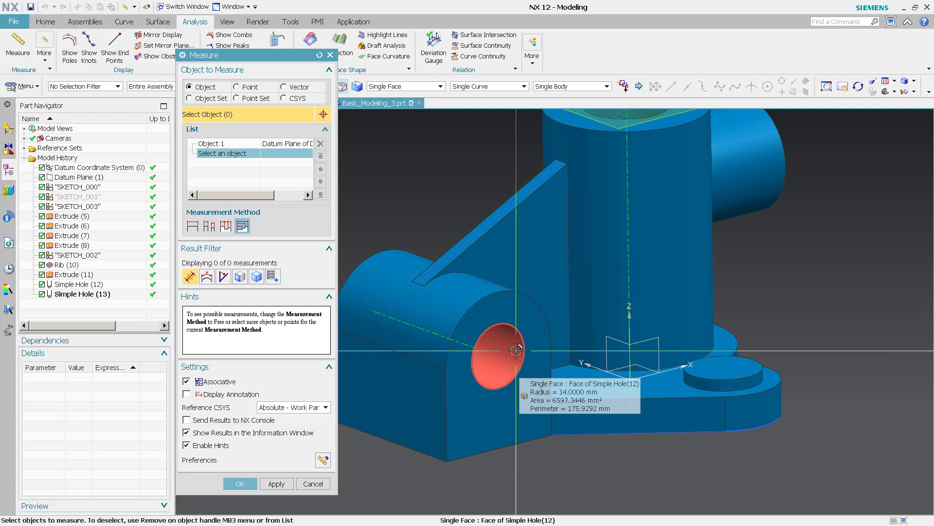
click(519, 357)
Add the small boss's top face and the base's bottom face, then discard the distances
middle_drag(519, 356, 527, 260)
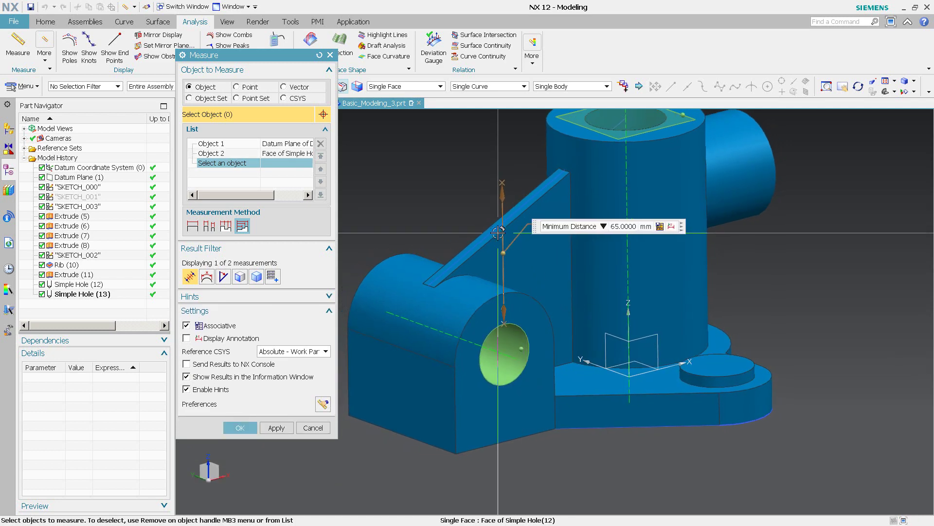
middle_drag(498, 233, 655, 165)
click(720, 366)
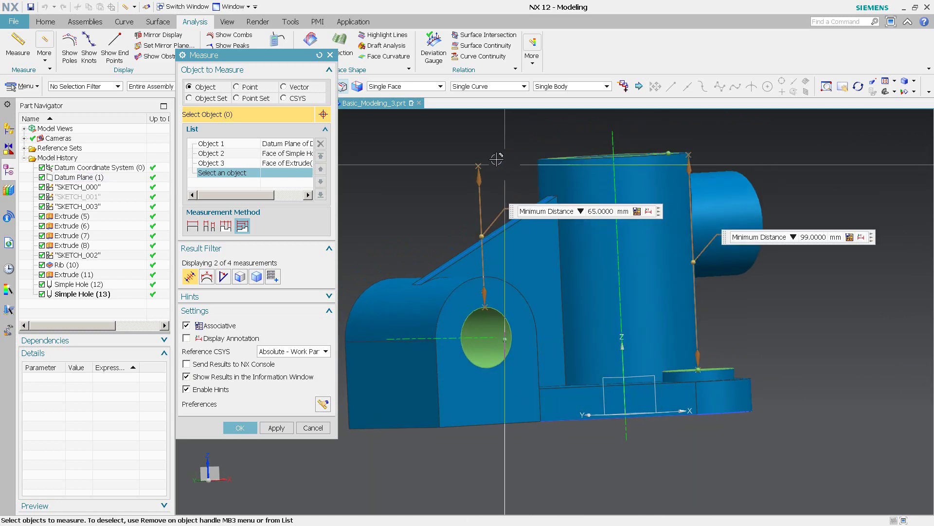
middle_drag(754, 387, 811, 380)
click(562, 402)
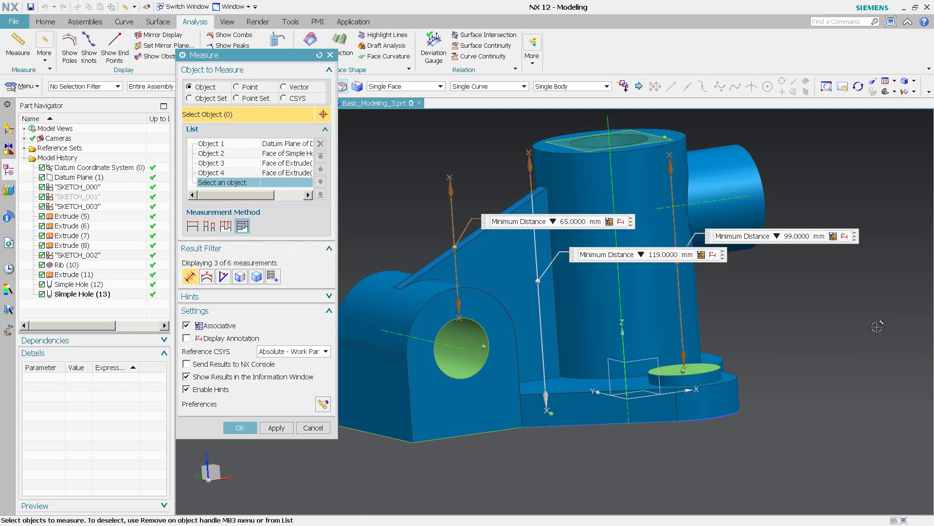
middle_drag(657, 321, 404, 396)
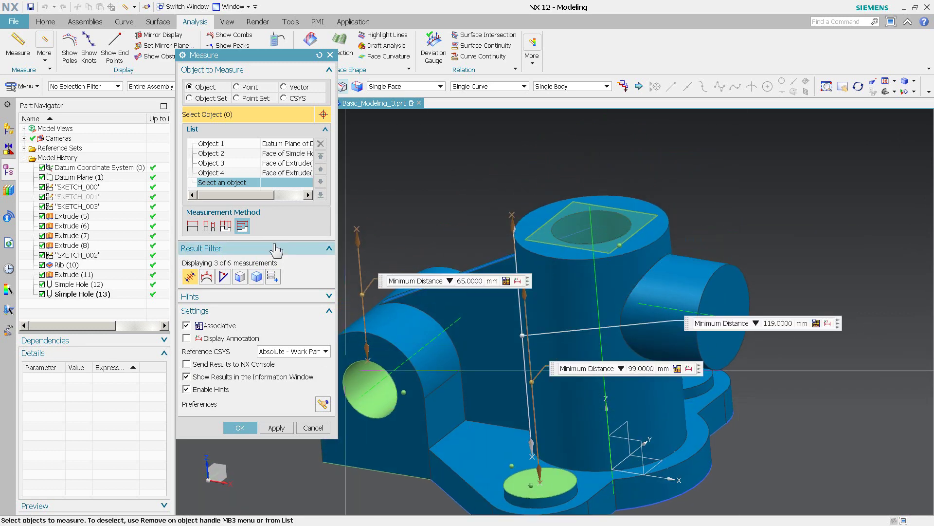
key(Escape)
Start a new measure from the side cylinder's end face using Chain of Objects
click(22, 48)
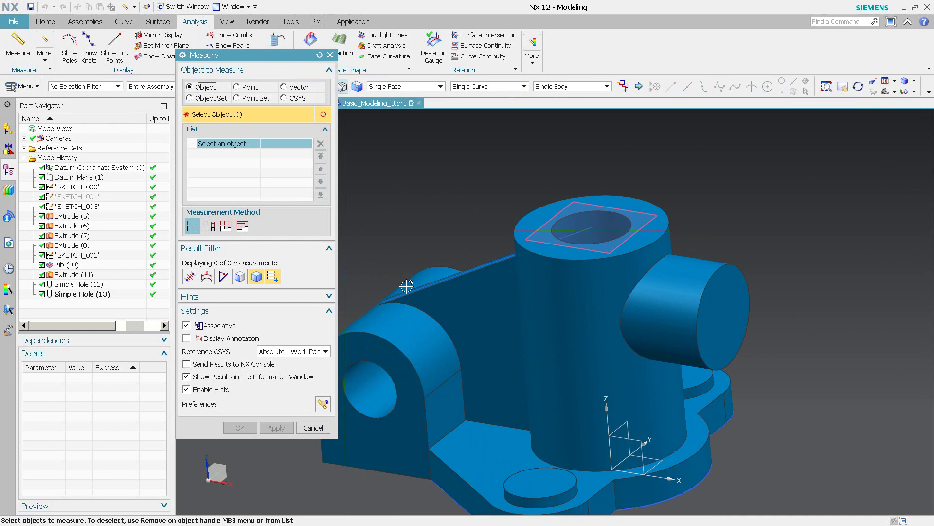
click(714, 331)
middle_drag(804, 414, 310, 265)
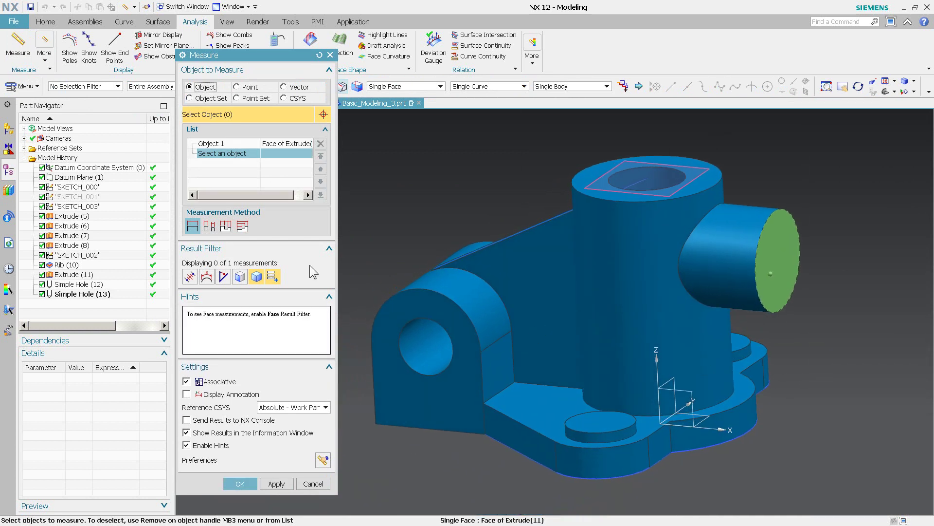
click(226, 226)
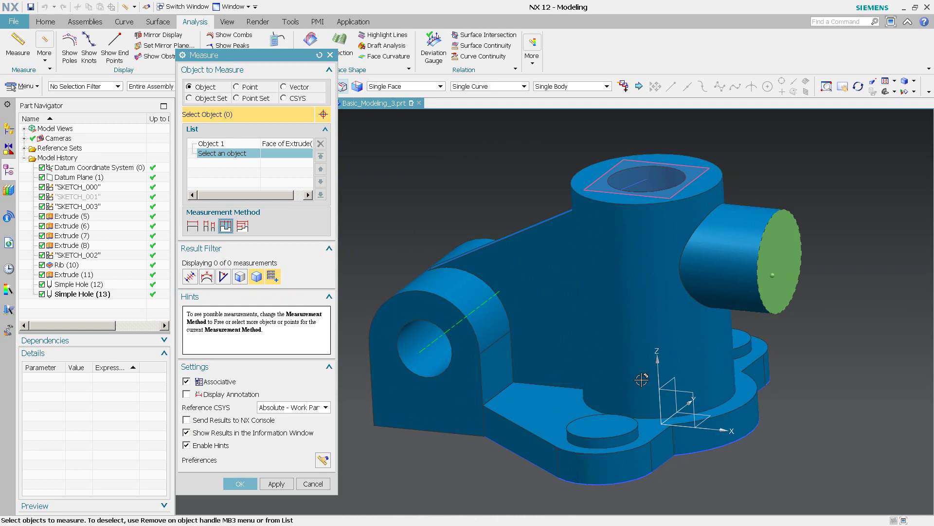
Chain through the YZ datum plane to the lug's side face, showing 65 and 72 mm distances
middle_drag(679, 382, 504, 353)
click(660, 379)
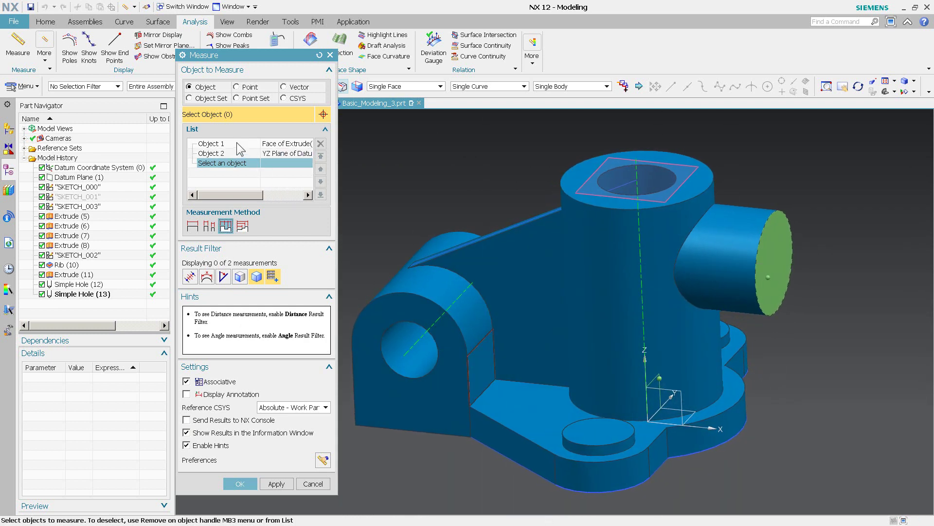
click(488, 364)
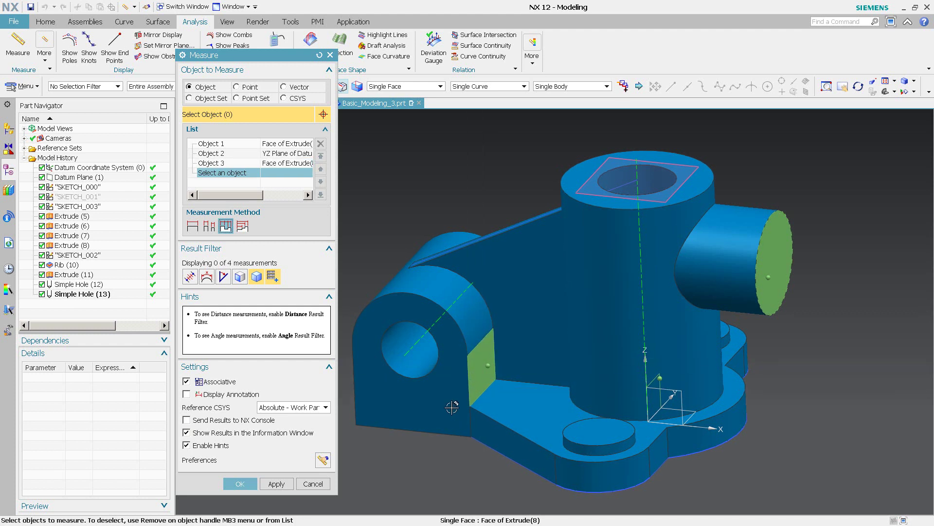
middle_drag(488, 364, 423, 356)
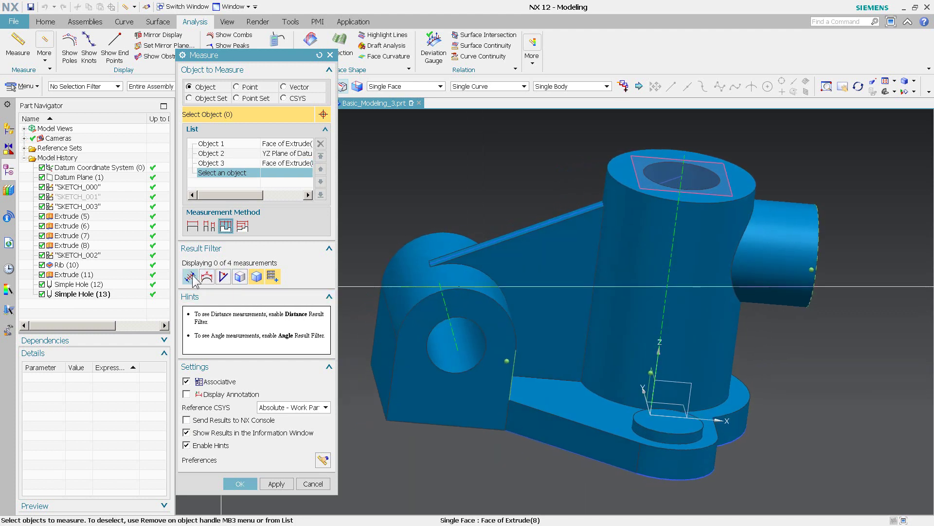
click(189, 277)
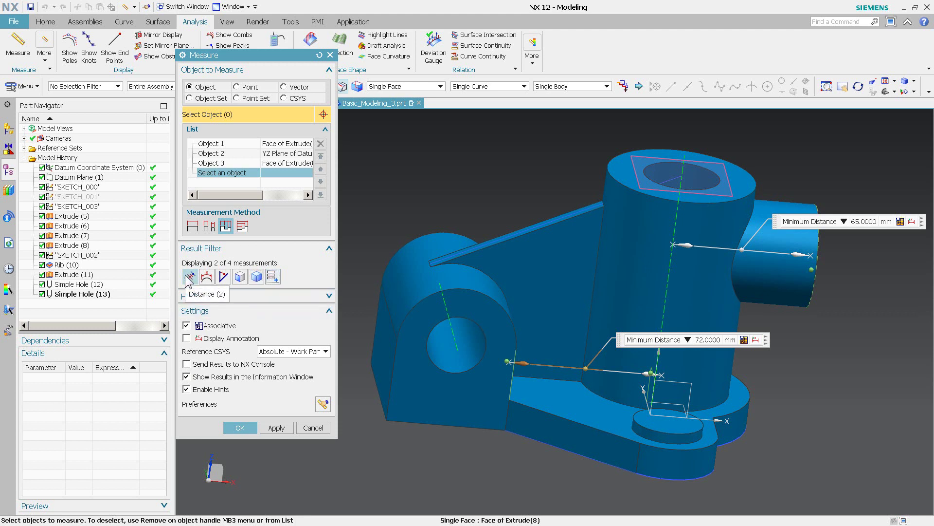
middle_drag(769, 336, 810, 343)
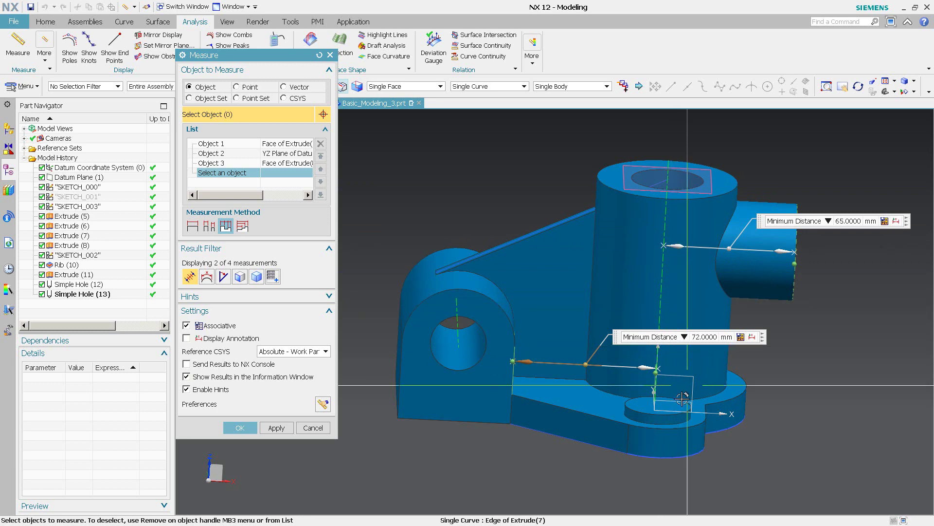
middle_drag(541, 377, 340, 336)
Add a face giving 56 mm, and keep the 72 mm measurement at minimum distance
click(419, 376)
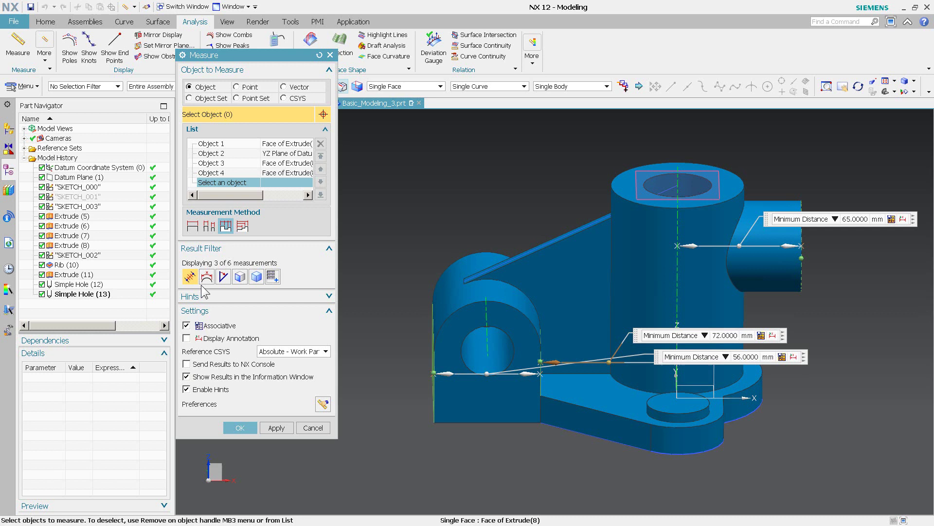
click(706, 337)
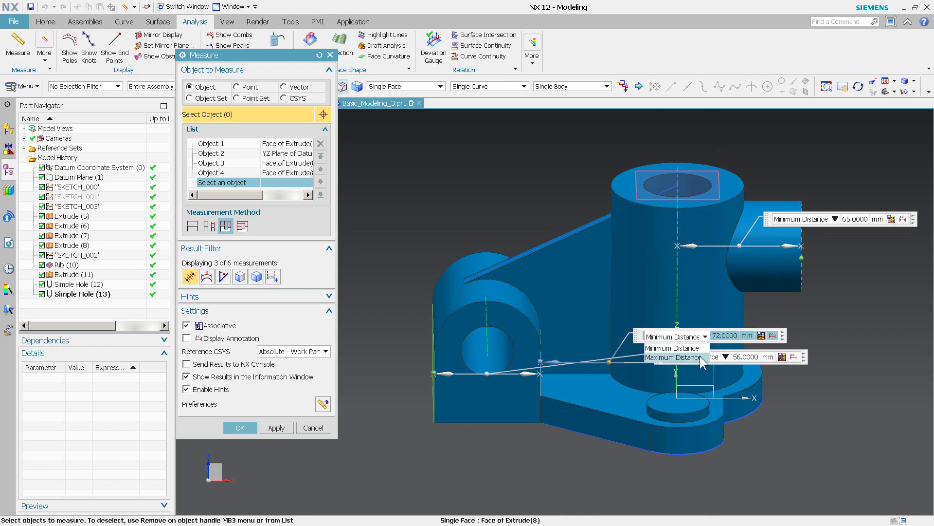
click(681, 356)
click(707, 337)
click(672, 348)
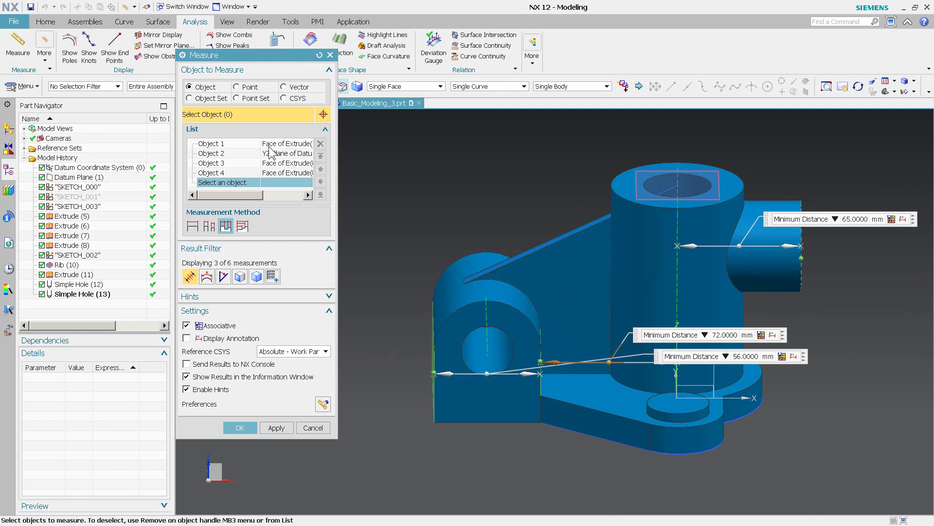
Remove Object 3 from the measured chain
click(217, 145)
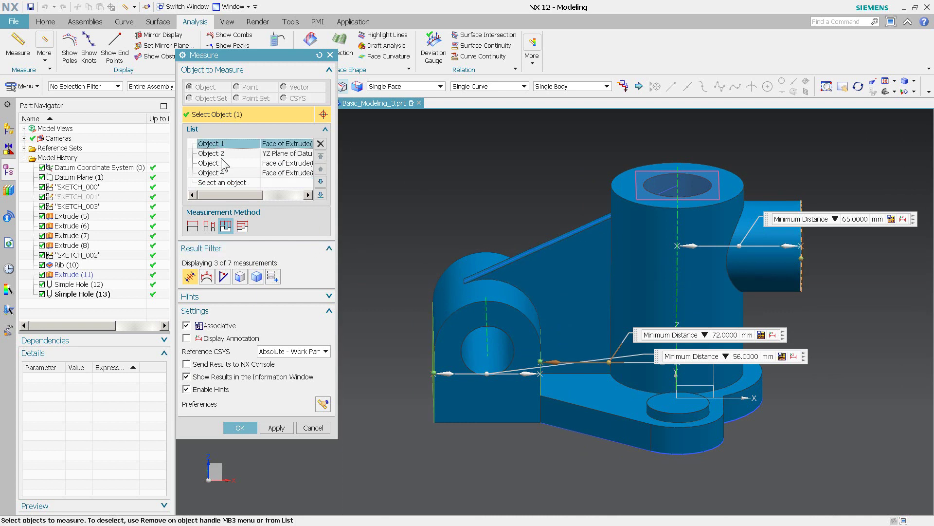
click(224, 163)
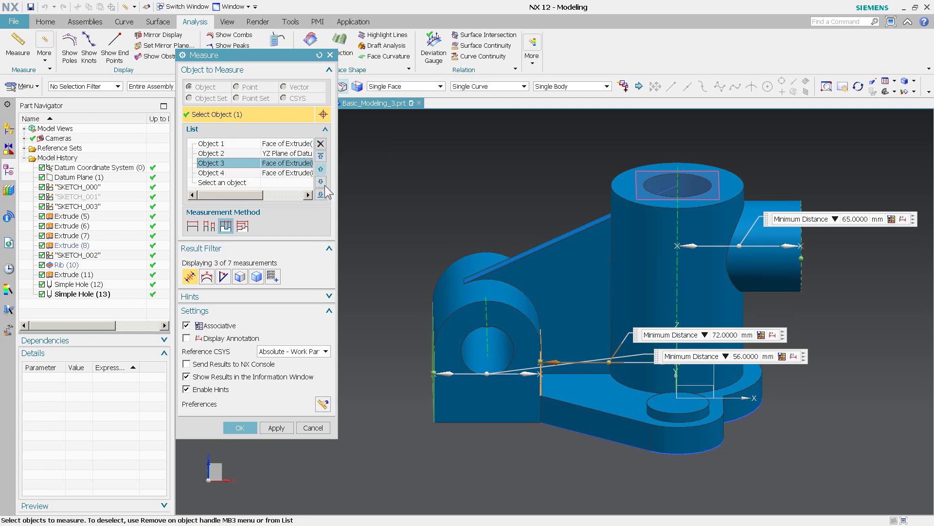
click(320, 143)
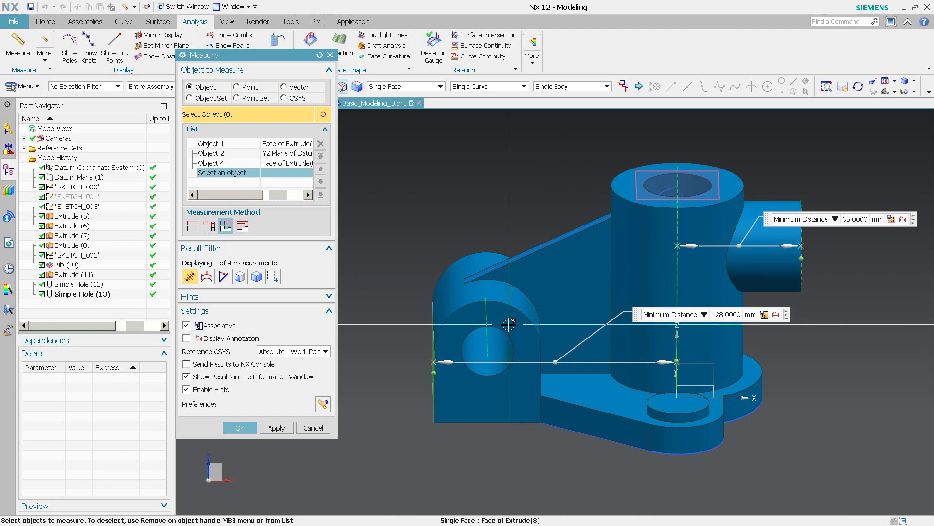
Add the lower Face of Extrude(8) as Object 5, giving 65, 128 and 56 mm
click(237, 154)
click(238, 162)
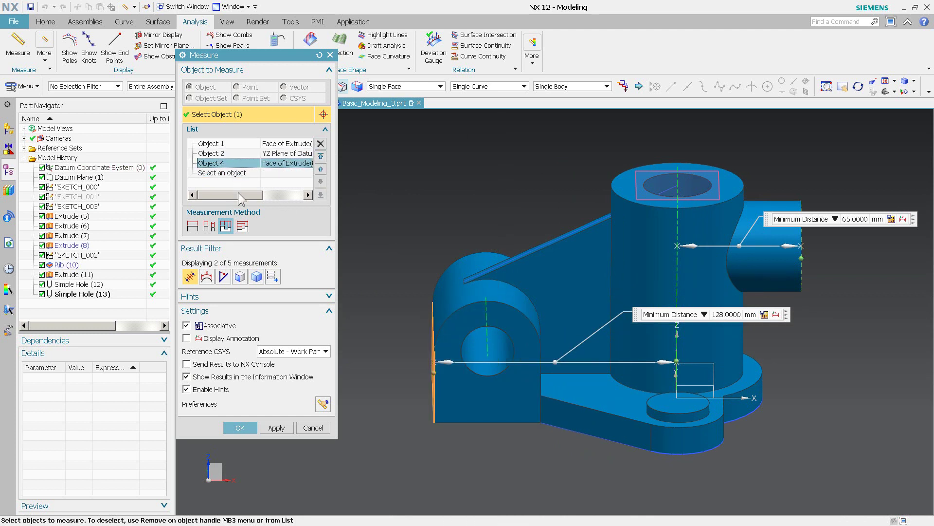
click(238, 173)
middle_drag(516, 360, 547, 373)
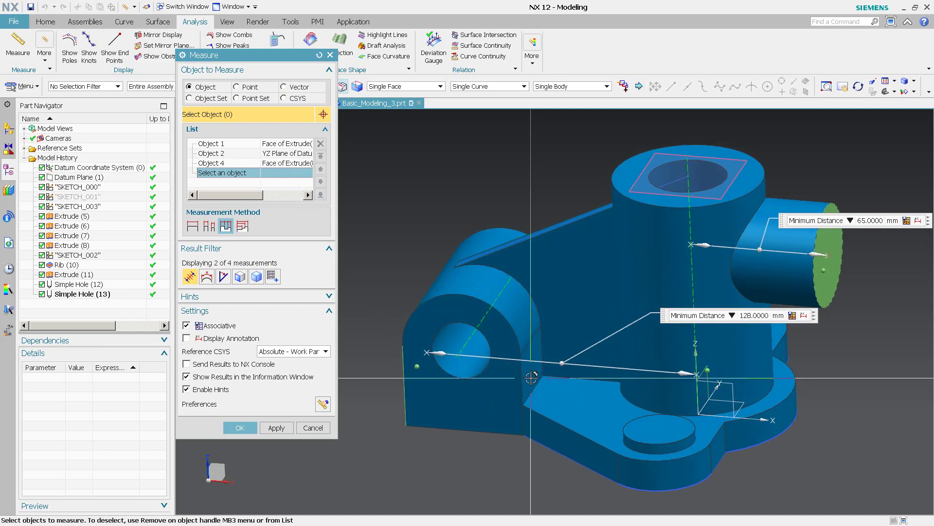
click(531, 375)
middle_drag(485, 406, 481, 411)
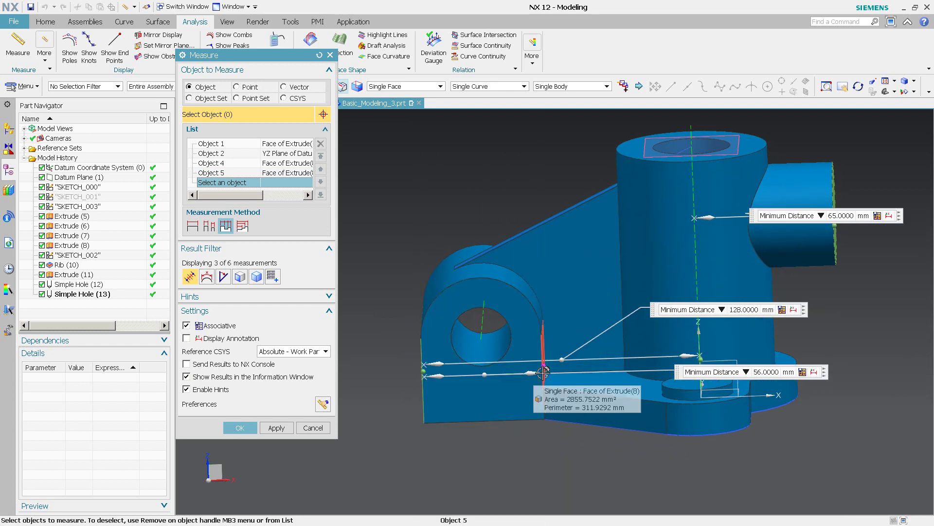
click(230, 174)
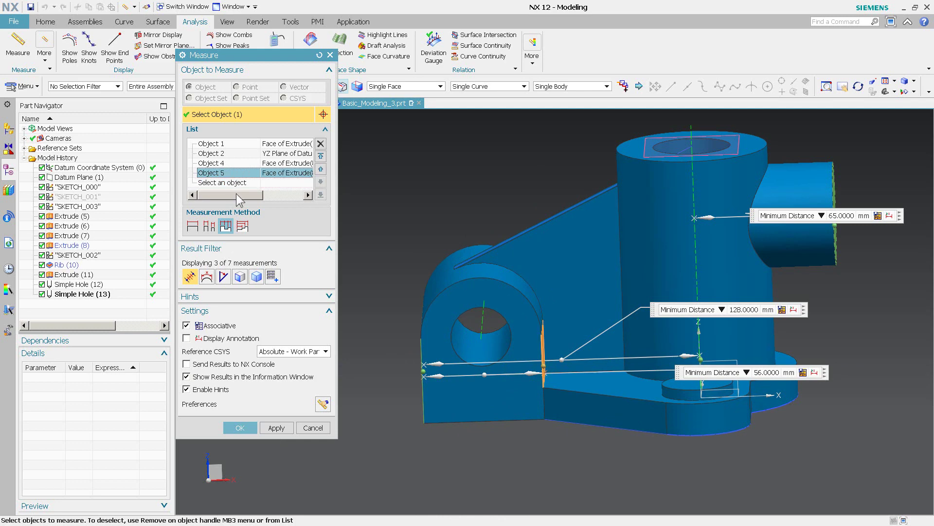
Move Object 5 ahead of Object 4 and create the annotated distance measure
click(320, 169)
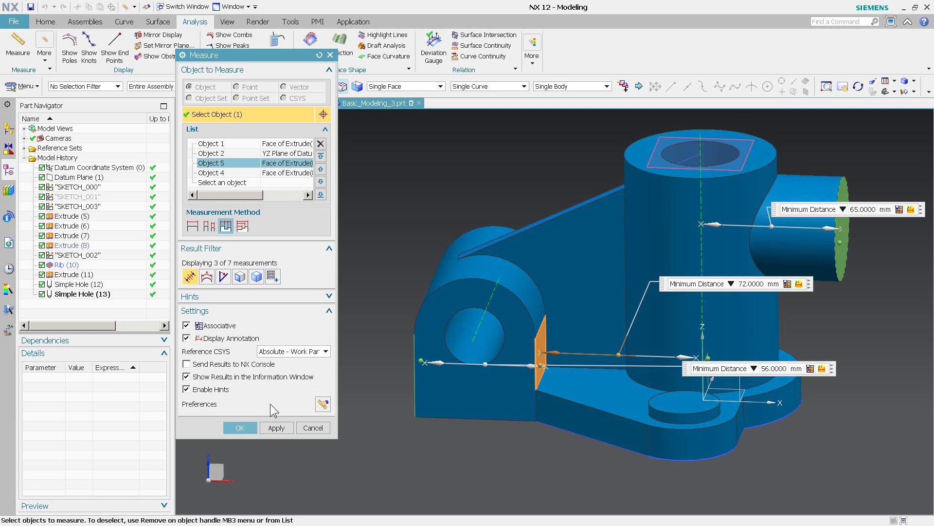
click(240, 427)
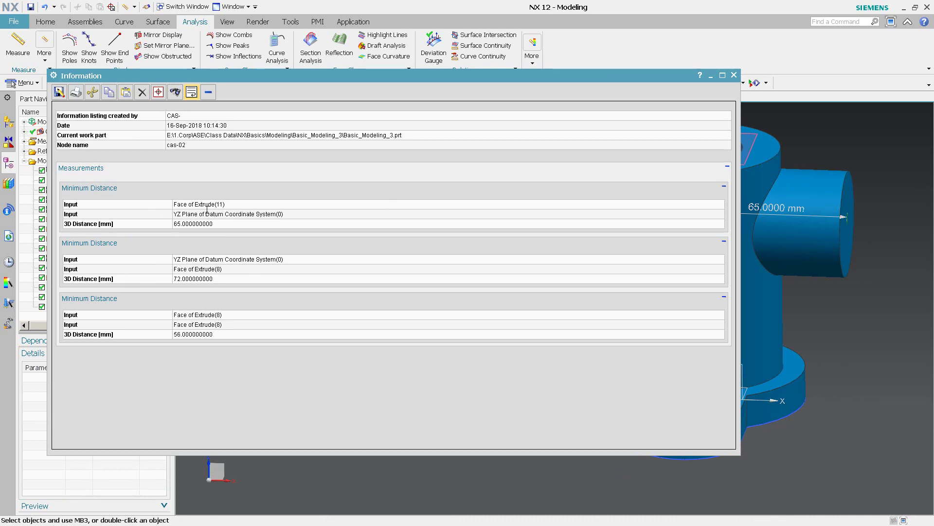
Close the Information window and drag the 65 and 72 mm dimensions above the model
click(734, 75)
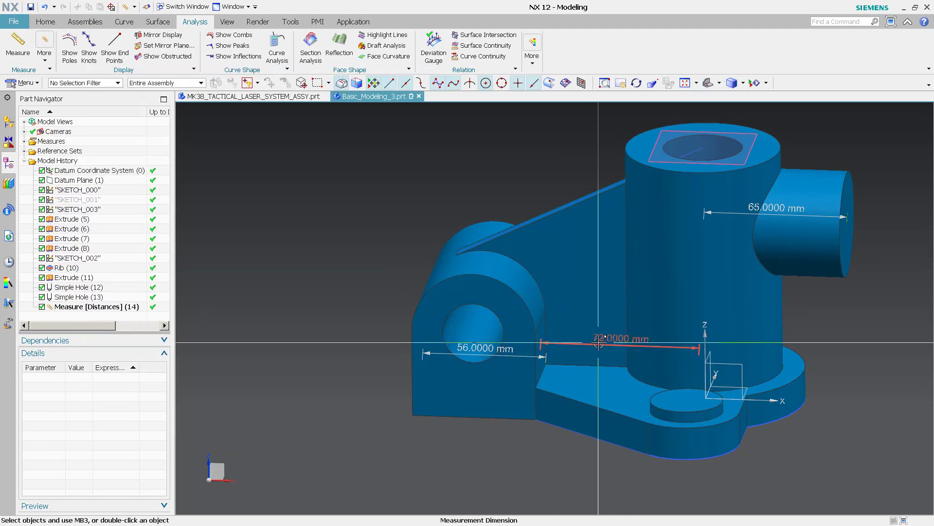
middle_drag(340, 405, 272, 314)
key(ctrl+alt+t)
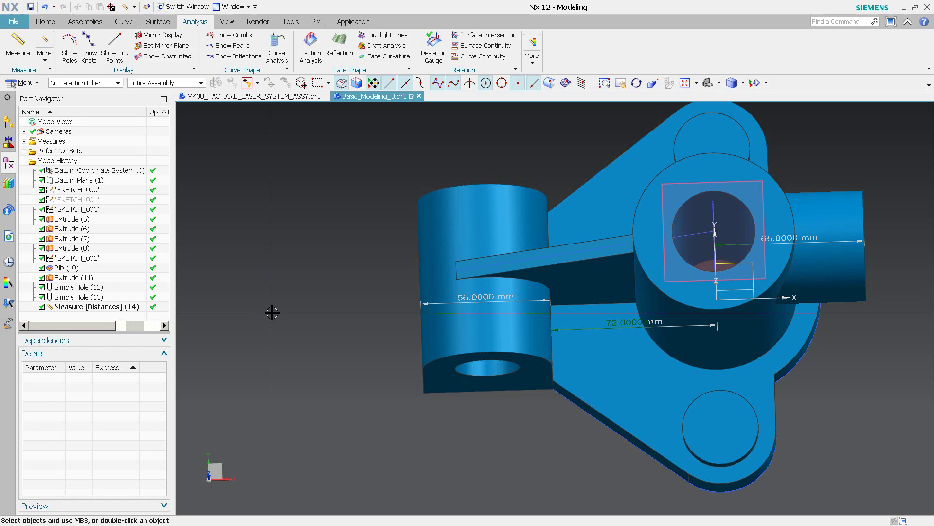
key(ctrl+alt+f)
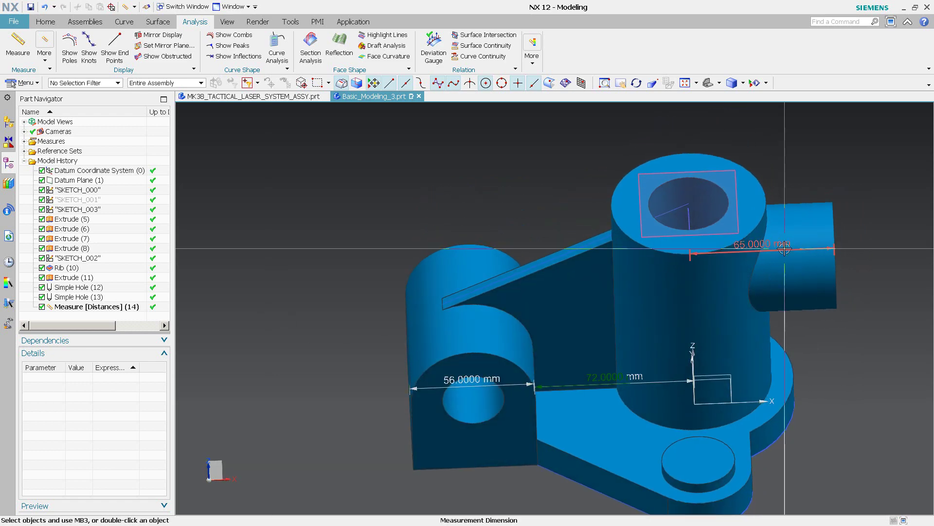
drag(784, 248, 825, 136)
middle_drag(824, 137, 856, 200)
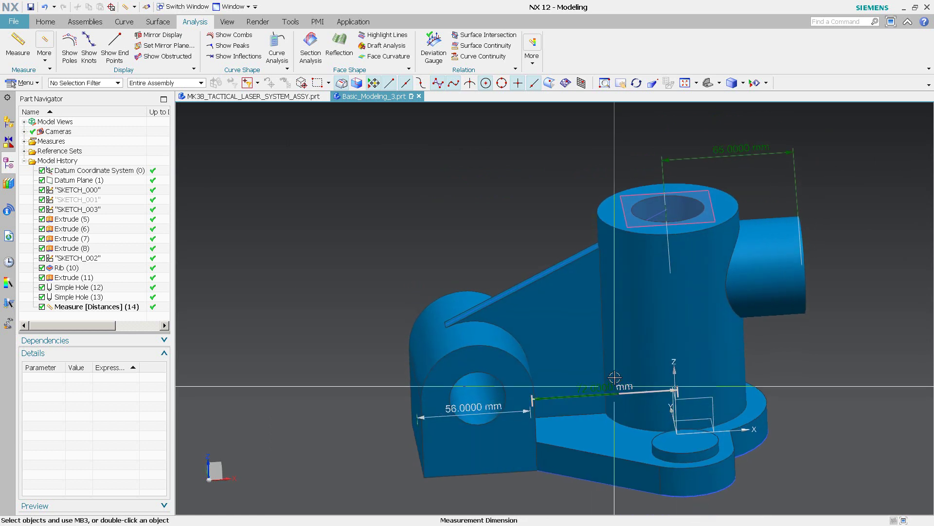
drag(614, 377, 585, 170)
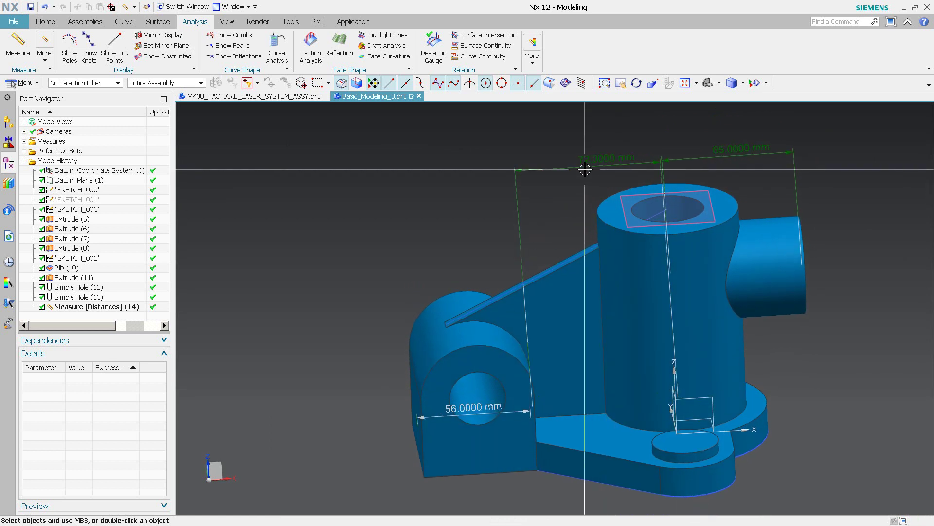
middle_drag(483, 194, 395, 223)
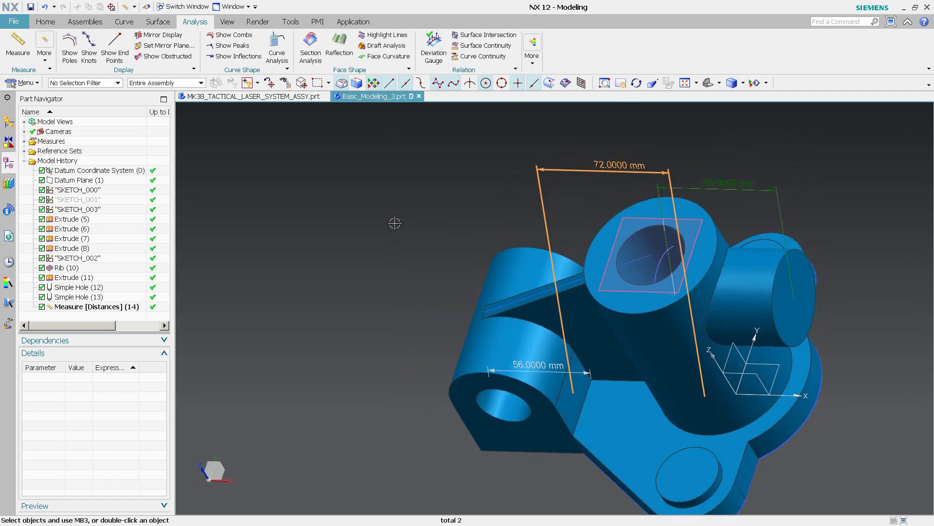
Select Measure [Distances] (14) in Part Navigator to review its parameters
key(Escape)
click(97, 306)
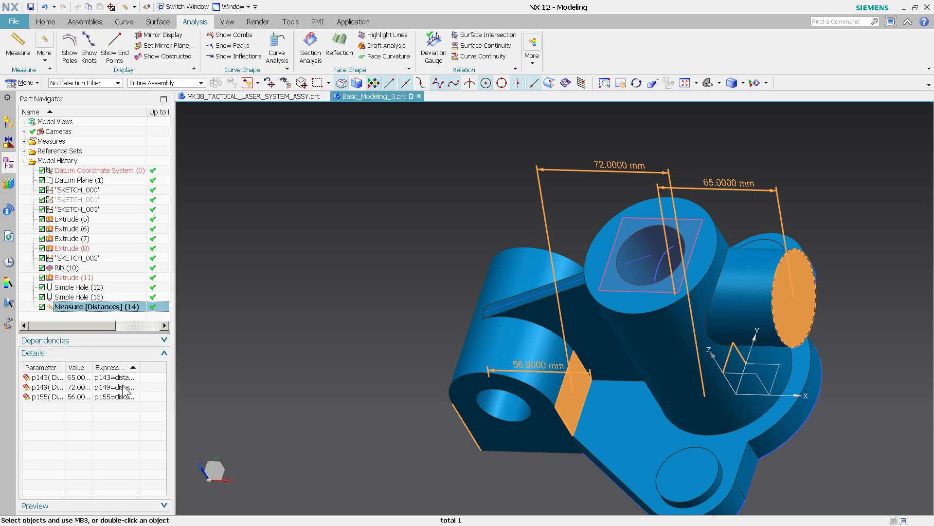
key(Escape)
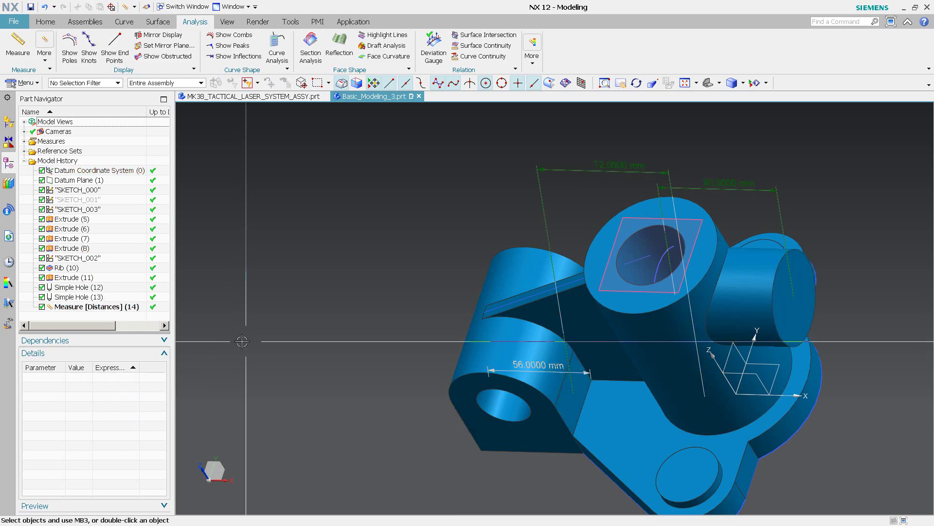
double_click(77, 307)
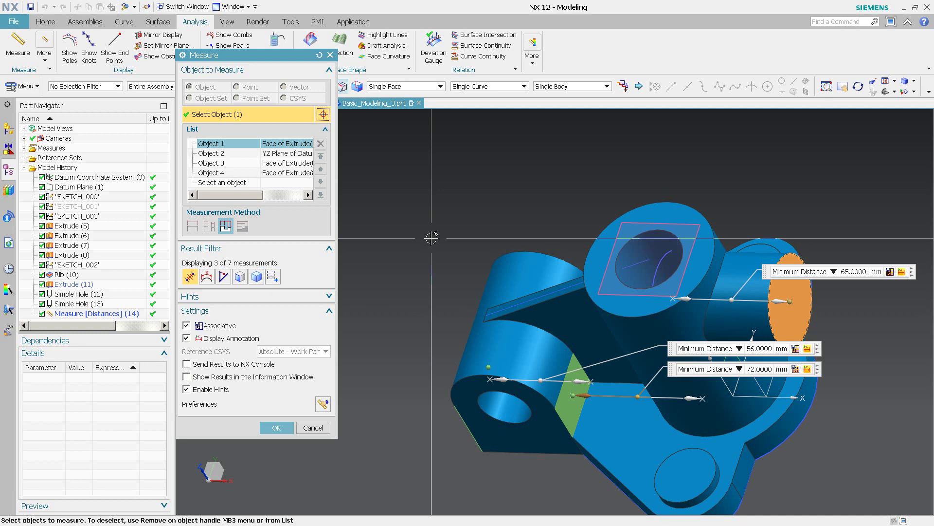
click(276, 428)
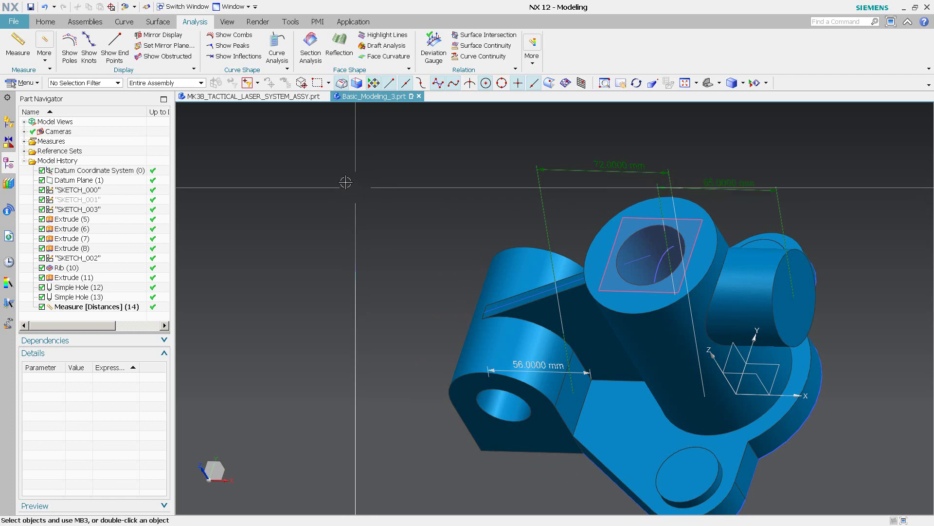
Start a new Measure with the Body filter on and Solid Body of Extrude(5) as the object
click(17, 45)
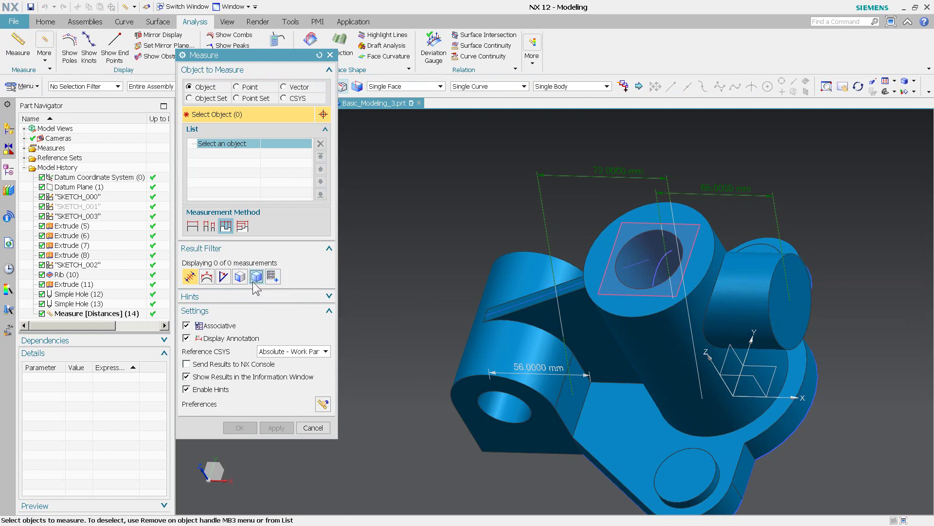
click(255, 277)
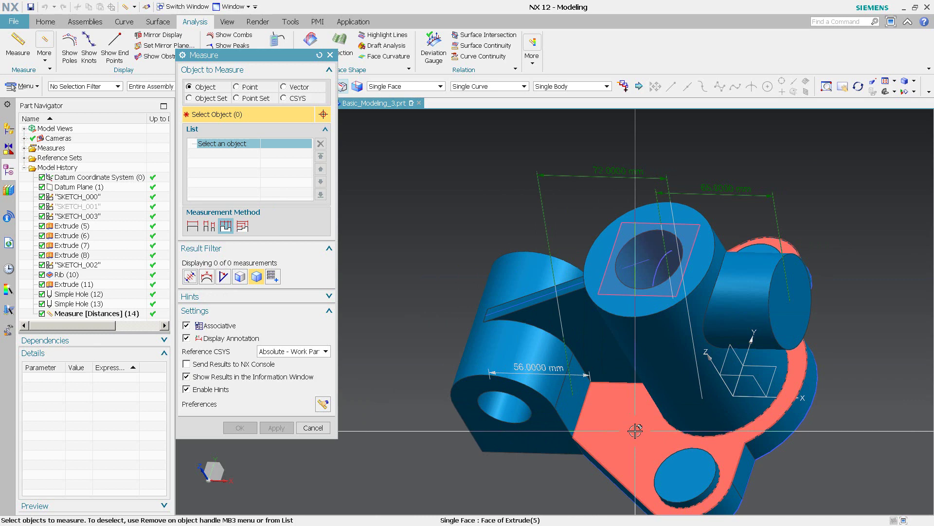
mouse_move(635, 431)
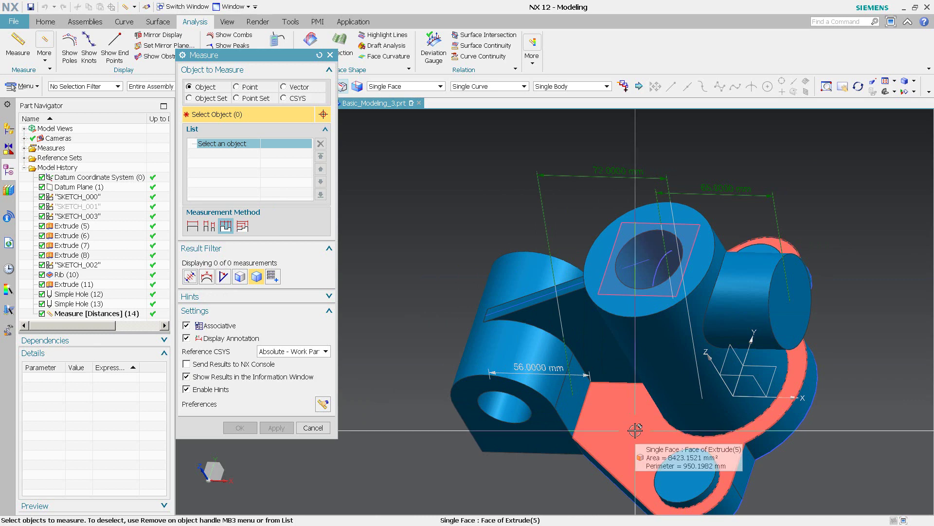
click(635, 430)
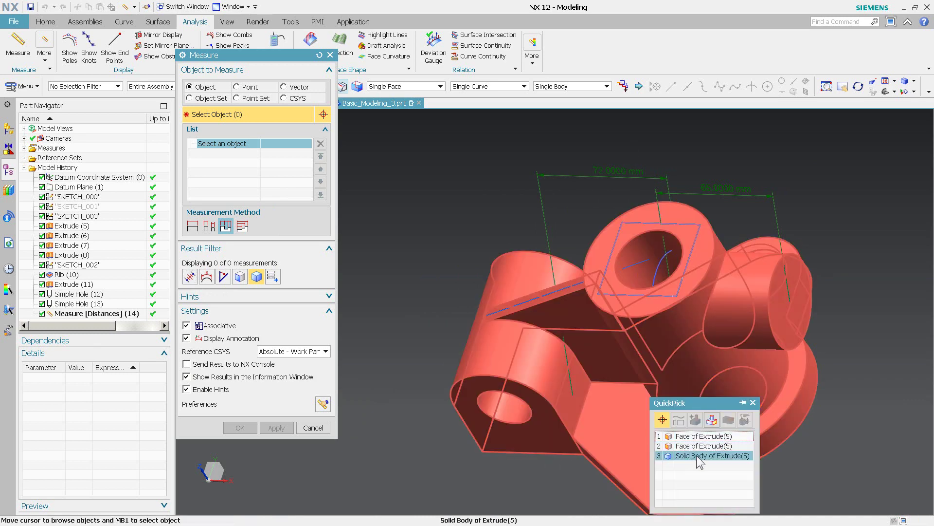
click(708, 456)
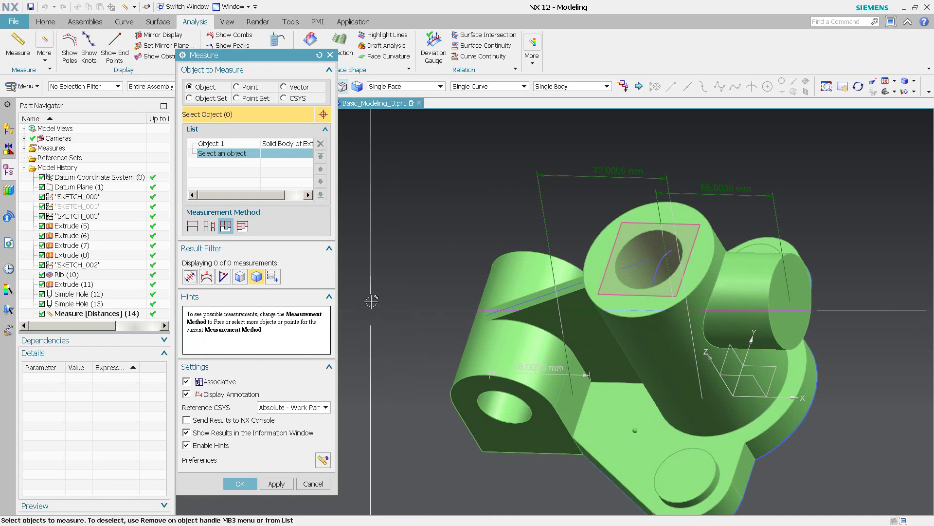
middle_drag(360, 282, 359, 273)
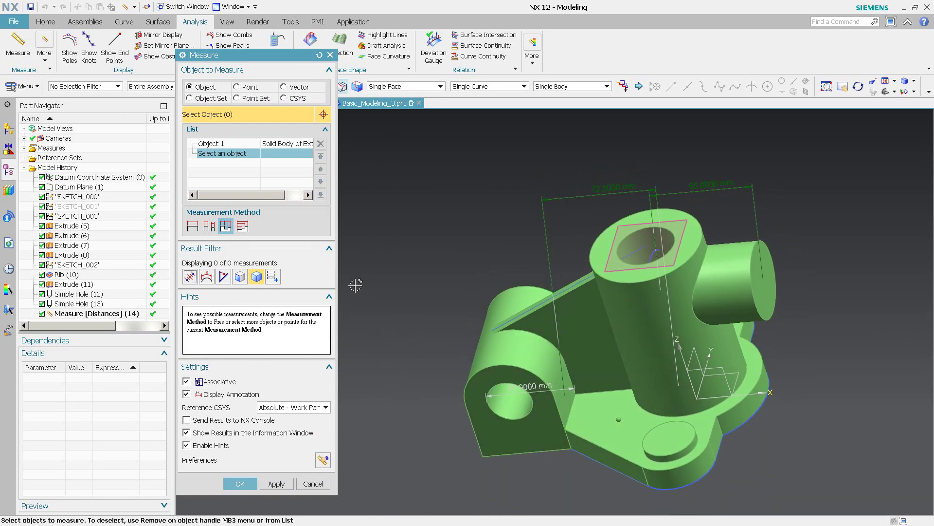
click(215, 144)
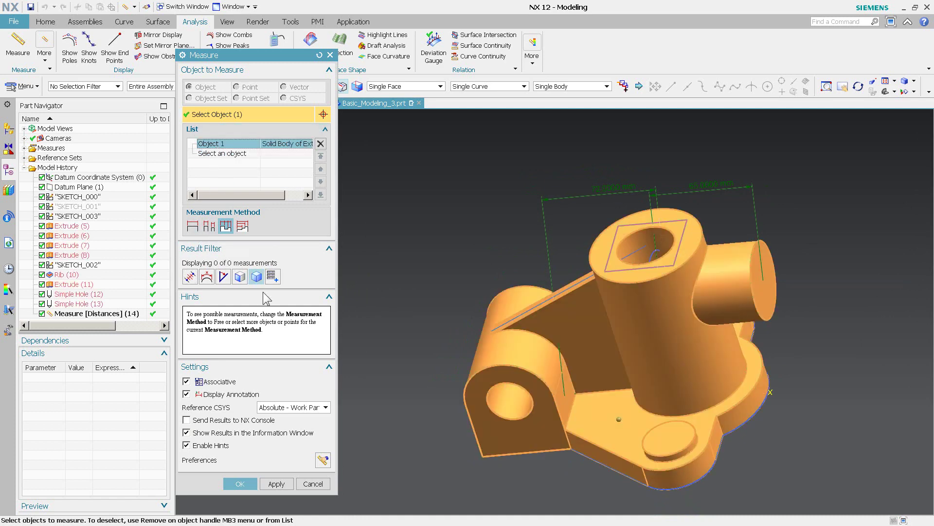
Switch to Free to show the body's area, volume, mass and weight, and place the table above the part
click(226, 226)
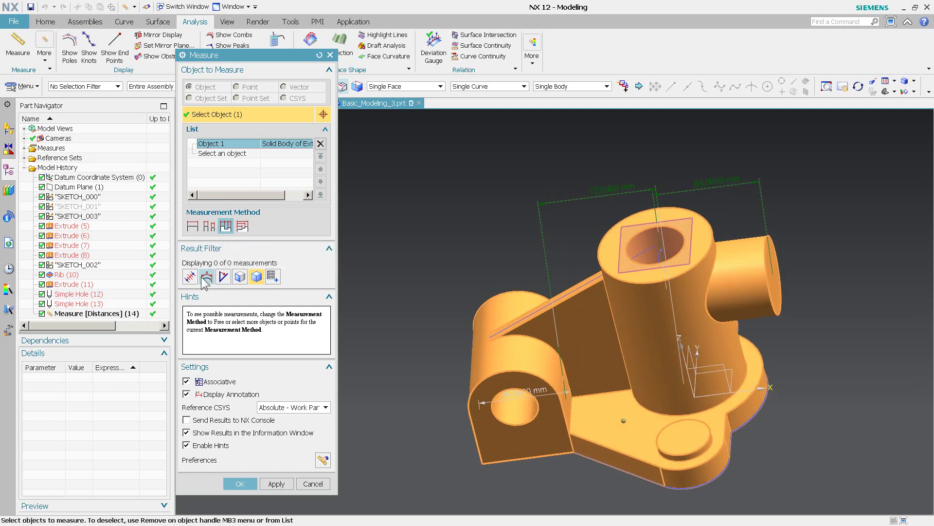
click(193, 226)
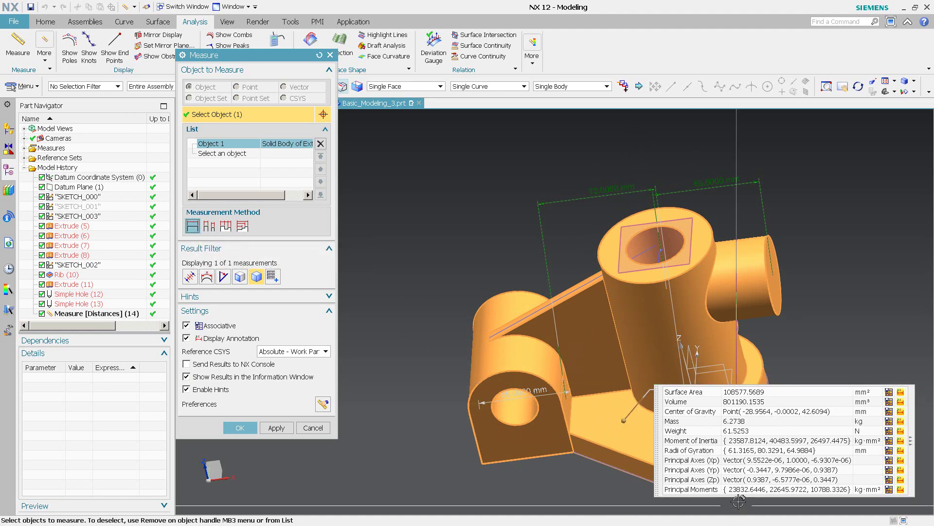
drag(659, 447, 493, 267)
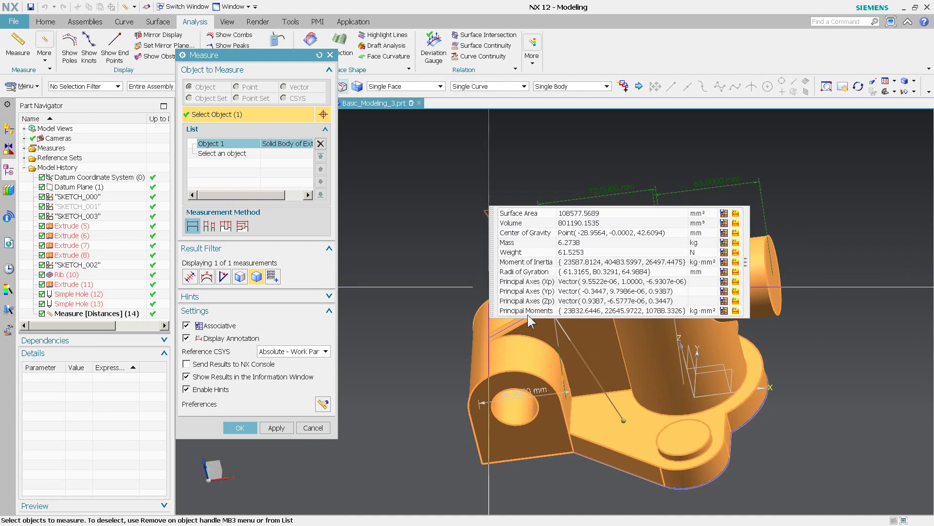
click(747, 276)
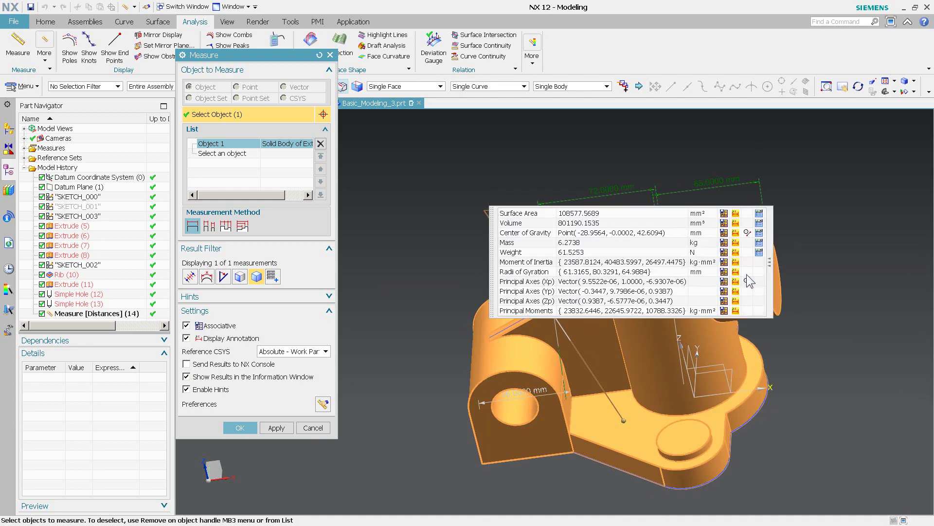
click(760, 213)
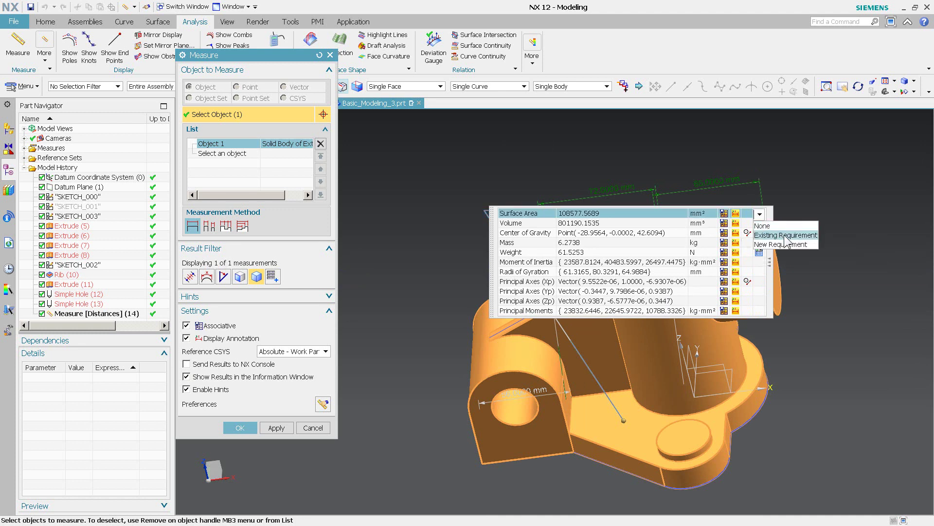
click(719, 215)
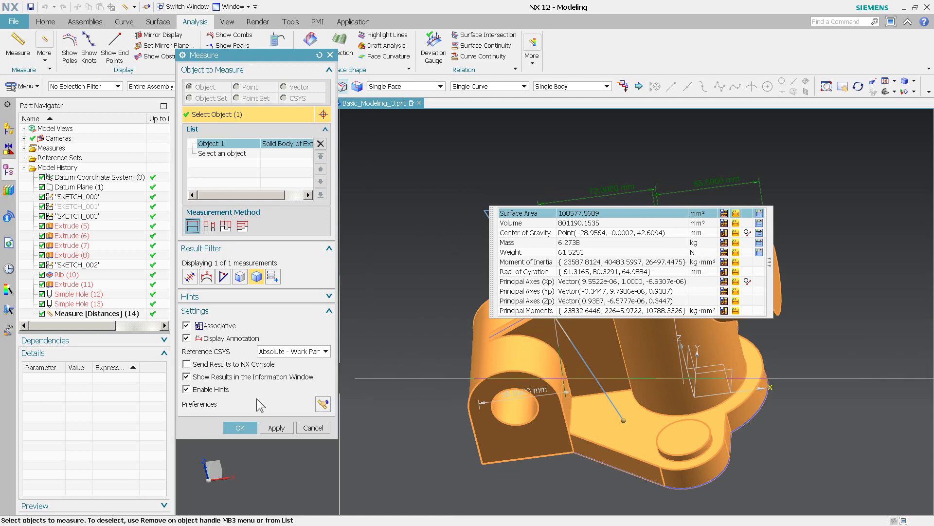
Open Measurement Preferences and review the General page and point, curve and face measurement tabs
click(323, 403)
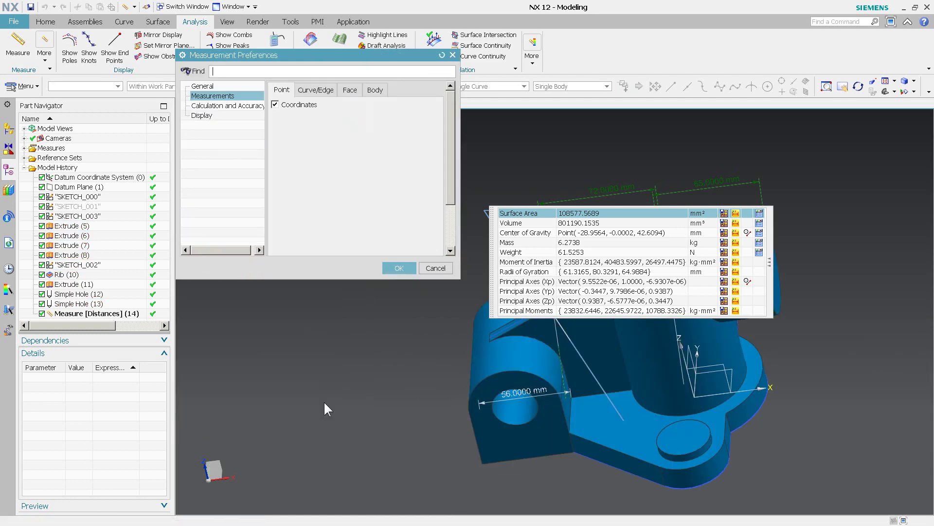
click(214, 86)
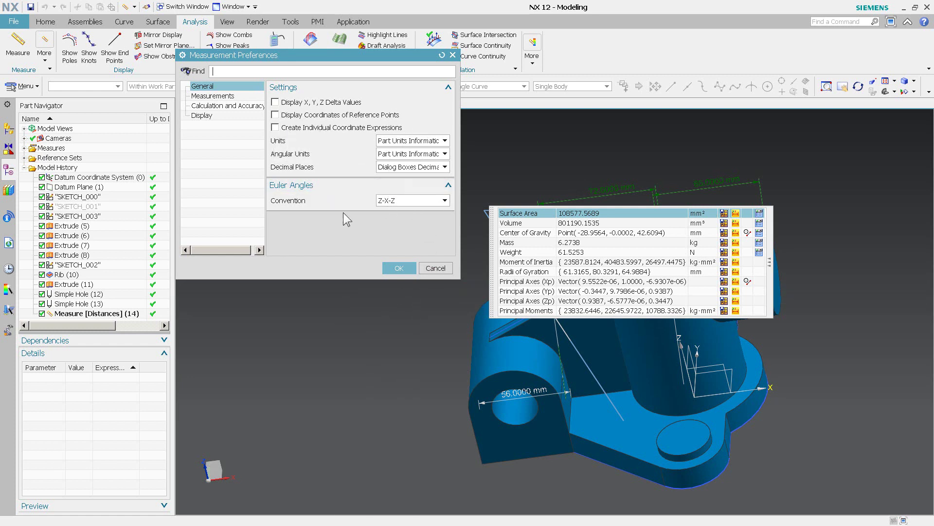
click(217, 98)
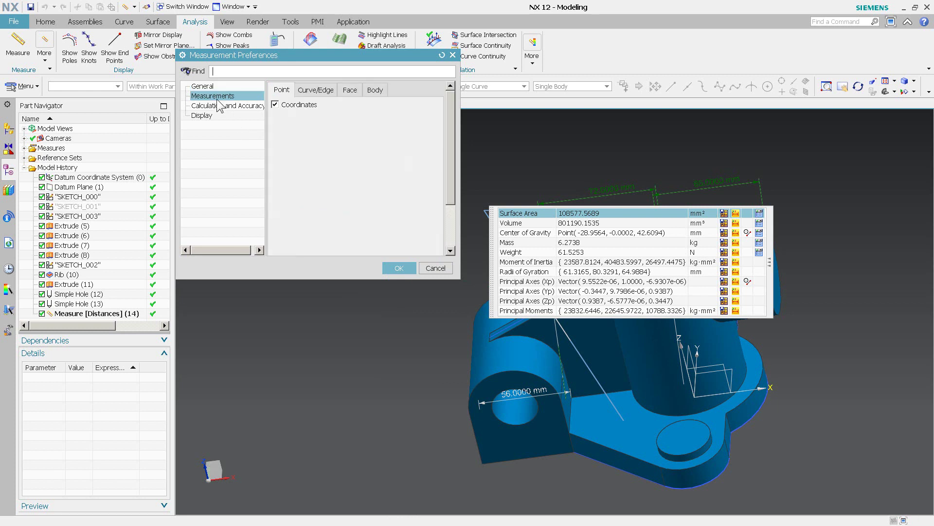
click(287, 93)
click(316, 90)
click(351, 91)
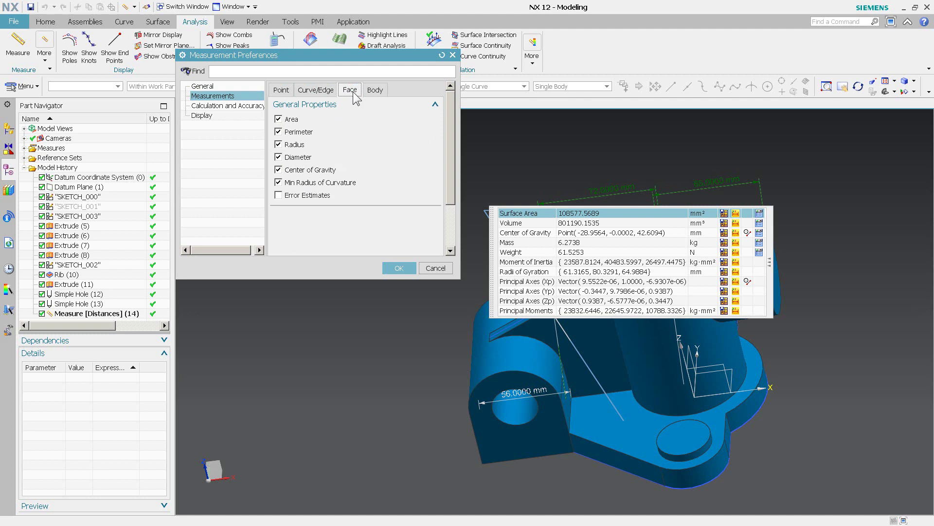
Review the body properties tab, Calculation and Accuracy, and the Display colour settings
scroll(337, 170, down, 2)
scroll(337, 170, up, 2)
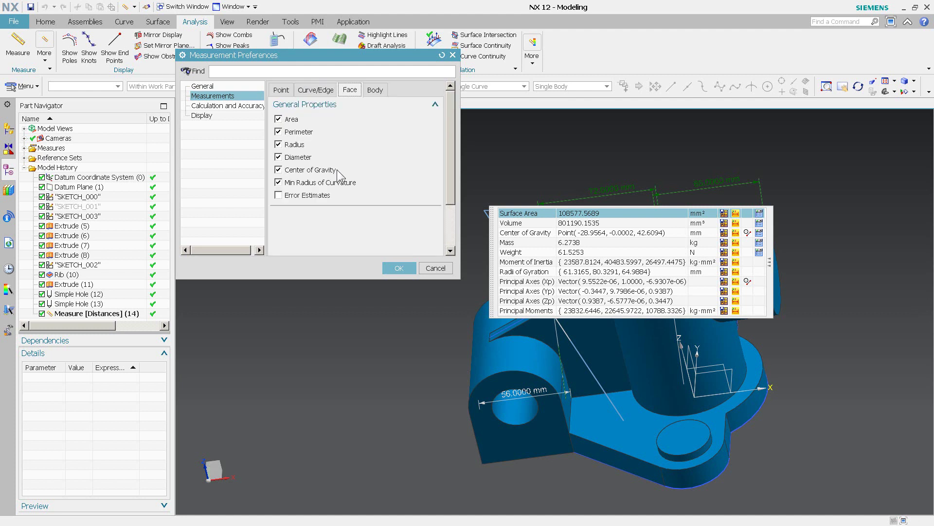
click(375, 93)
scroll(325, 142, down, 3)
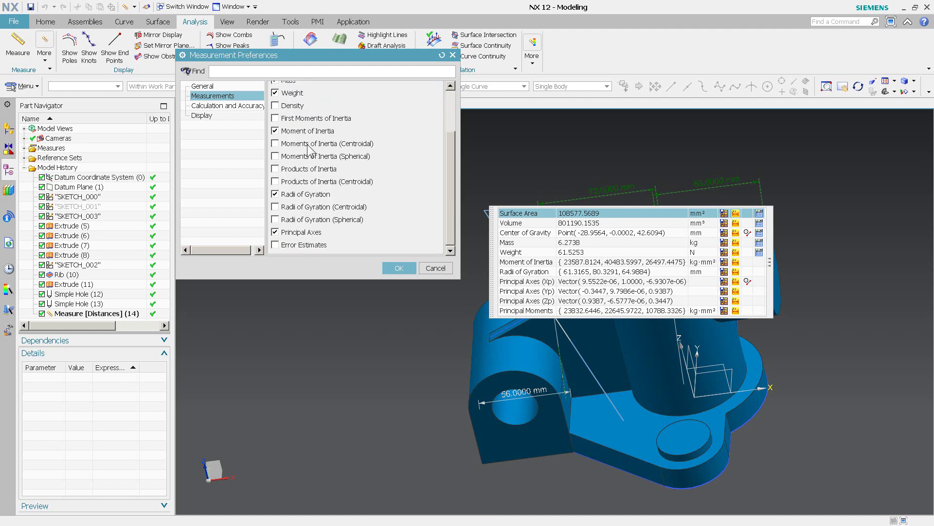
scroll(317, 214, up, 3)
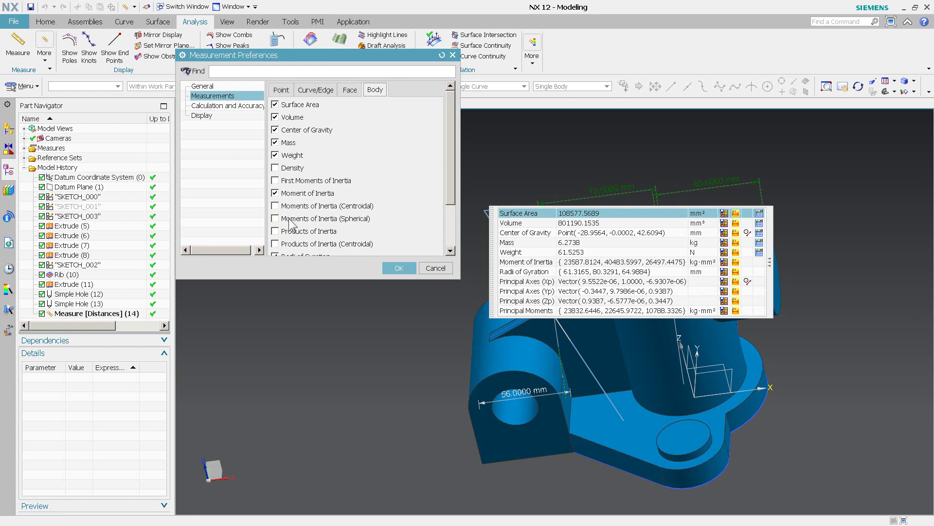
click(225, 106)
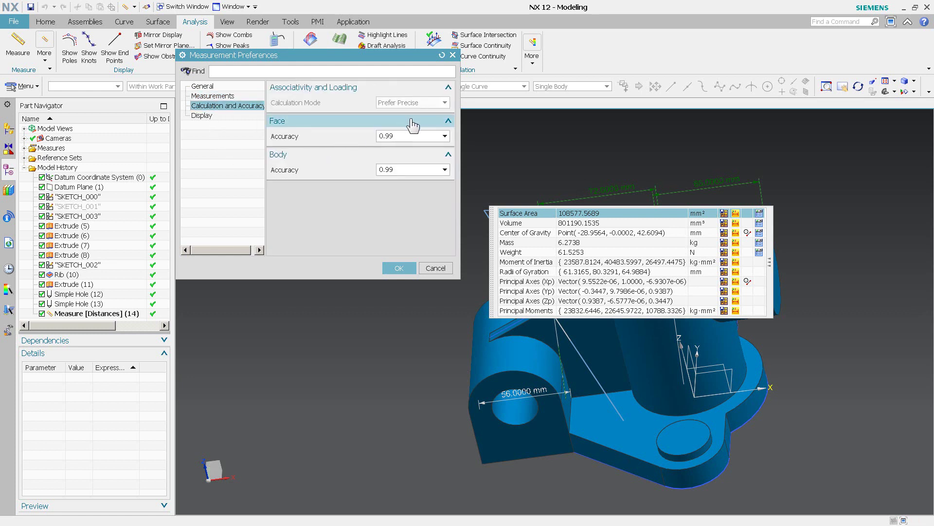
click(220, 116)
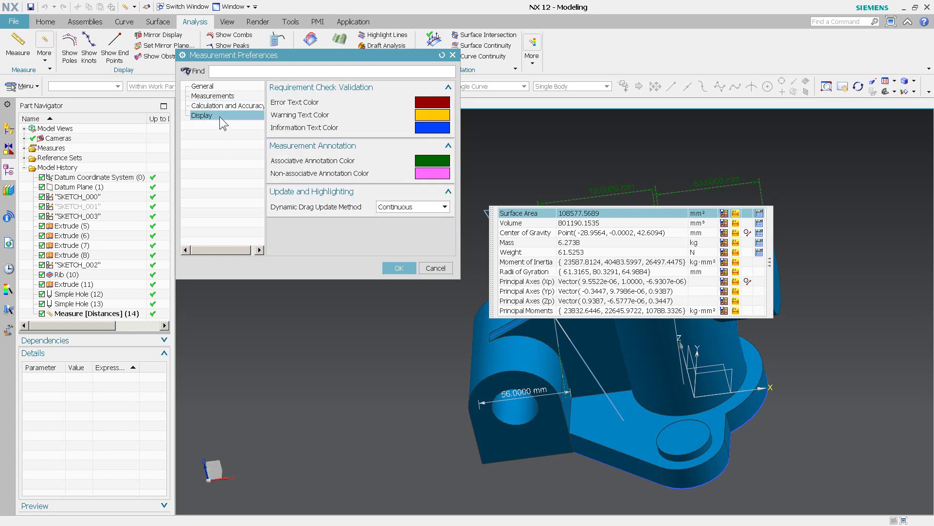
Accept Measurement Preferences, keep Enable Hints on, and expand the Hints section
click(398, 267)
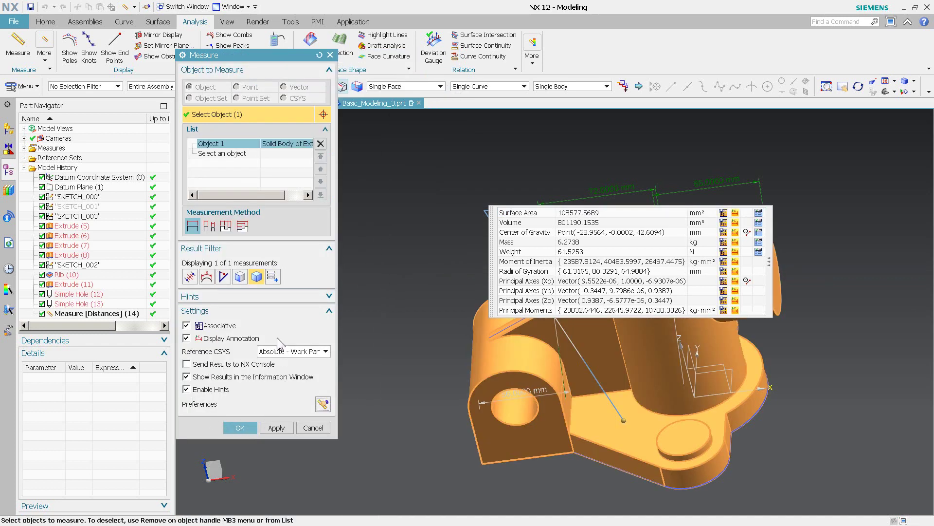
click(186, 389)
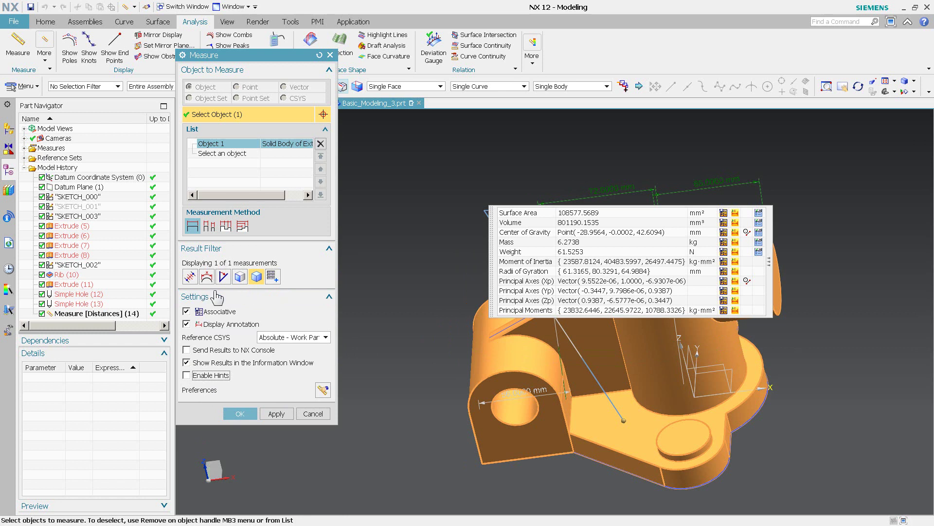
click(186, 375)
click(243, 300)
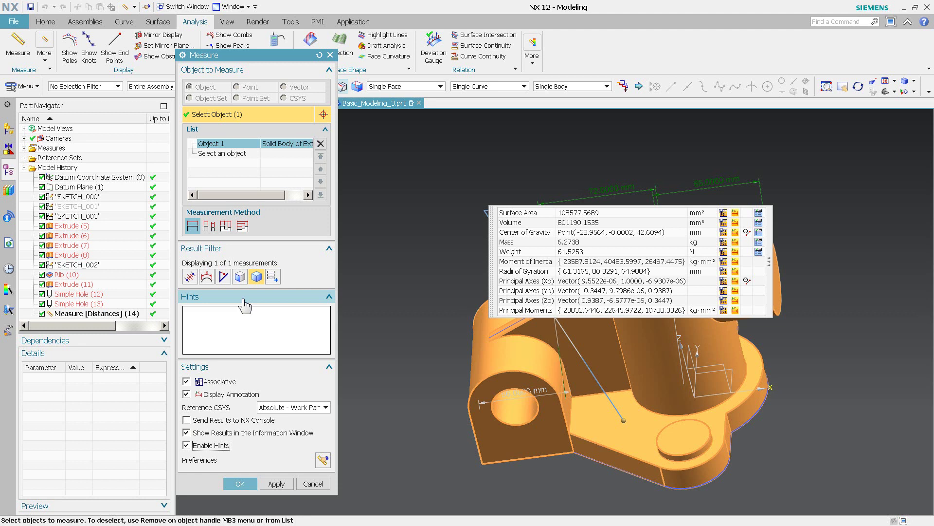
Save the body measurement as Measure [Body] (15), leaving the 72 mm dimension unchanged
click(240, 484)
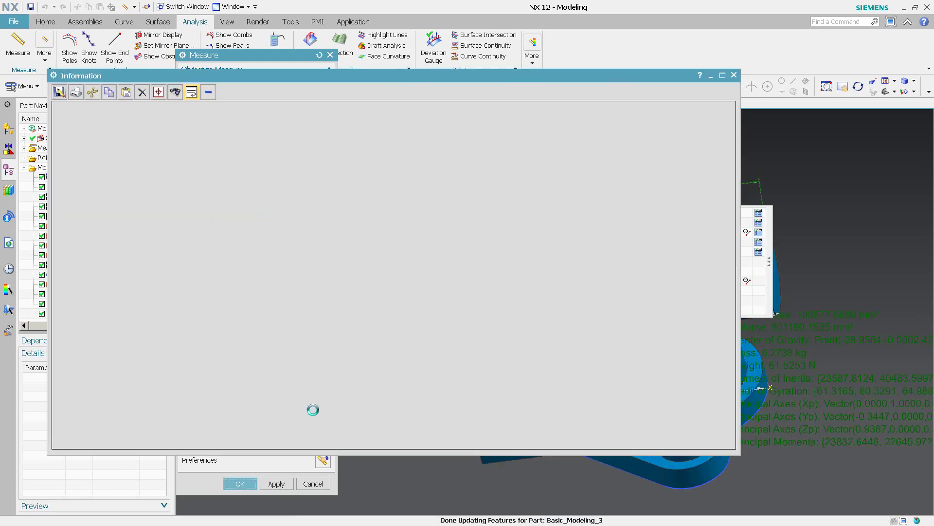
click(734, 75)
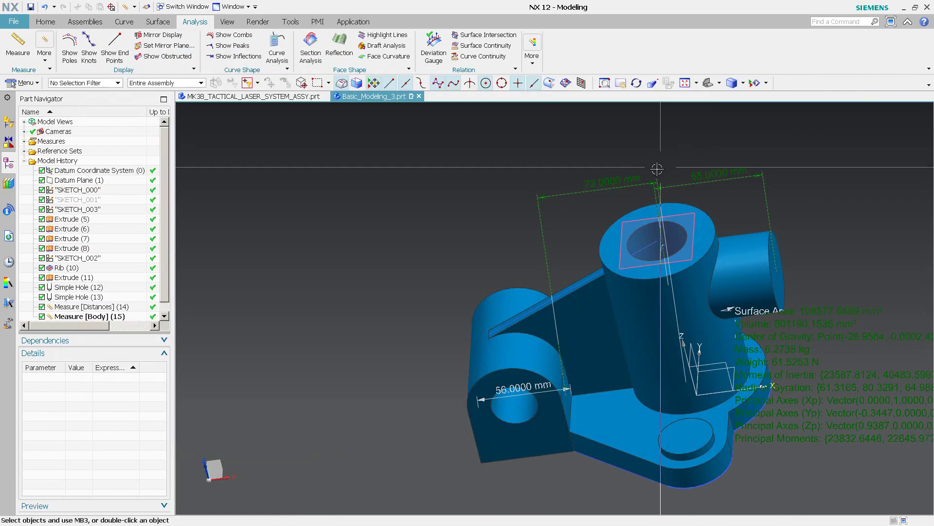
right_click(639, 181)
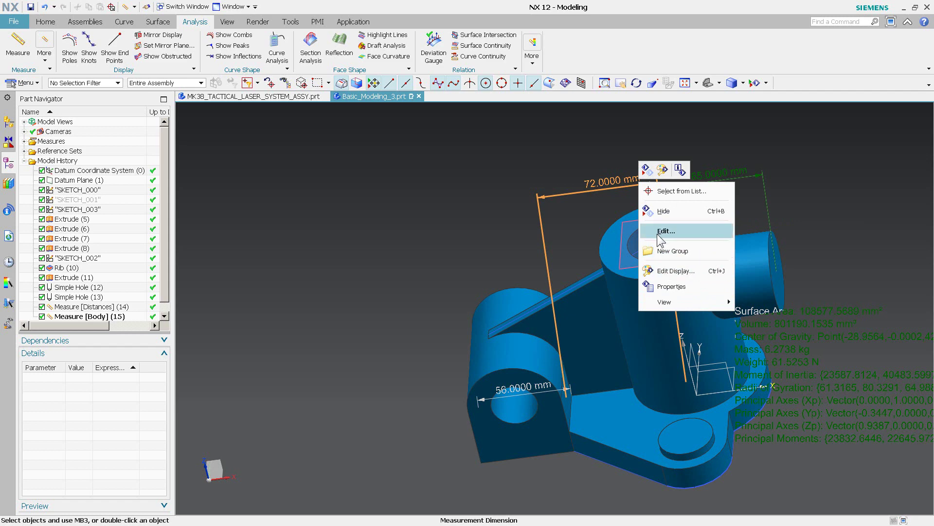
mouse_move(686, 302)
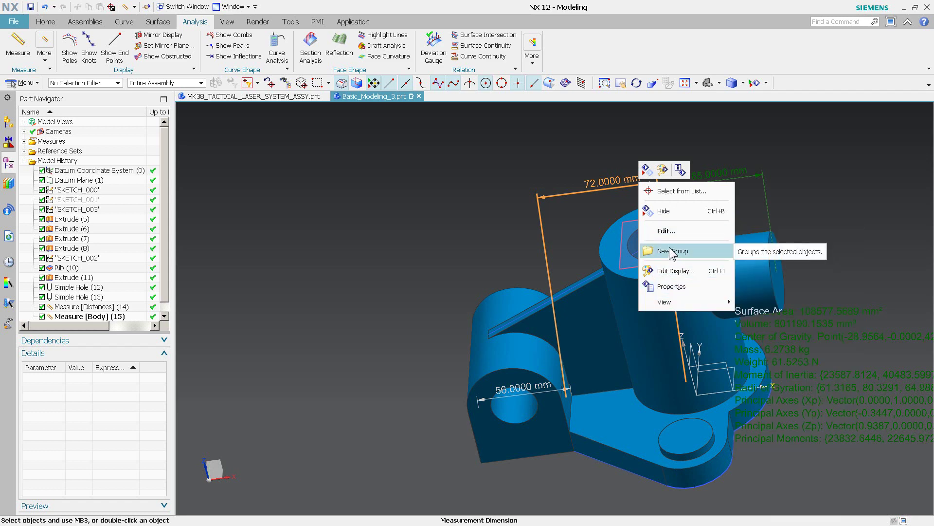
click(576, 214)
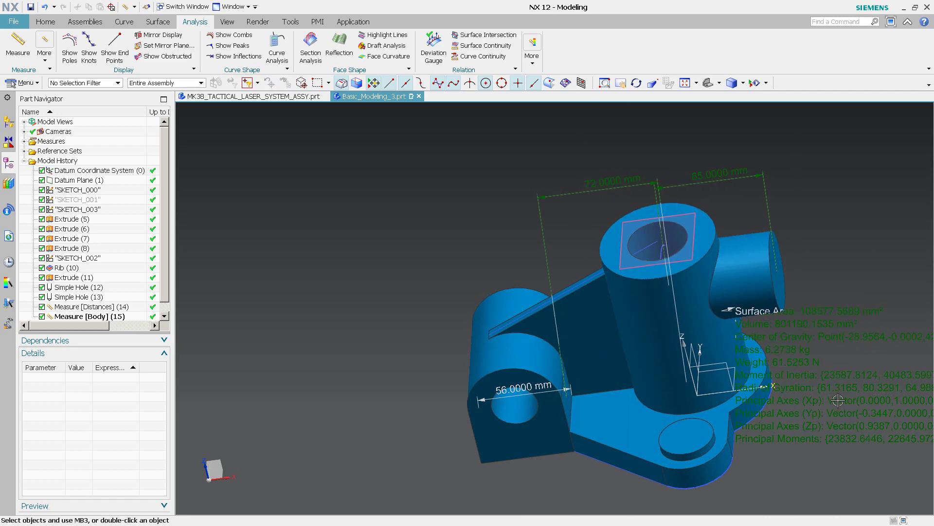
Drag the Measure [Body] (15) mass-properties table to the upper right of the part
mouse_move(513, 339)
middle_down()
mouse_move(754, 386)
mouse_move(818, 253)
middle_up()
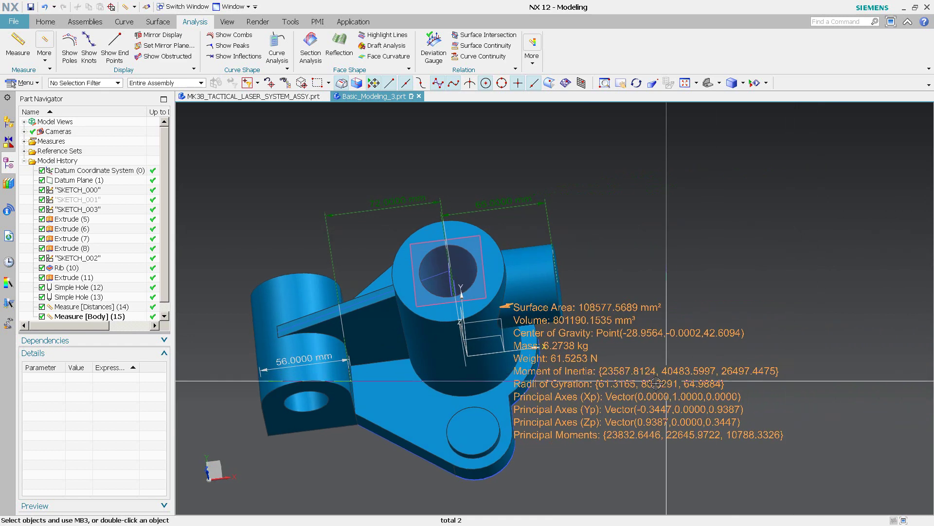
mouse_move(508, 303)
mouse_down()
mouse_move(702, 332)
mouse_move(666, 226)
mouse_move(650, 217)
mouse_up()
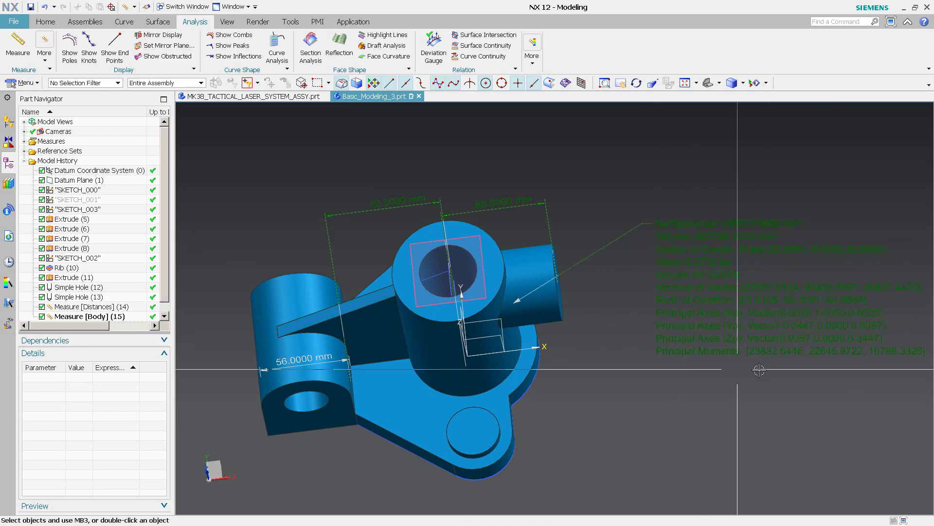
shift+middle_drag(744, 406, 683, 396)
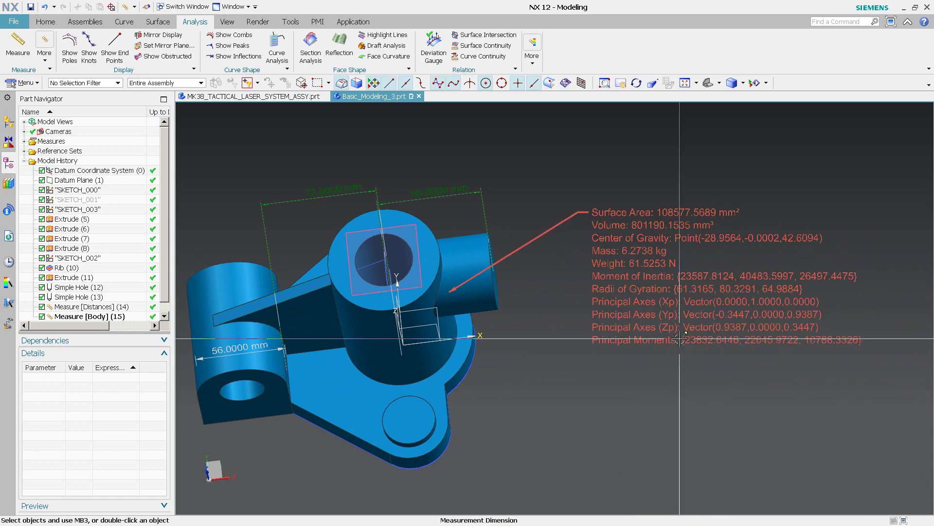